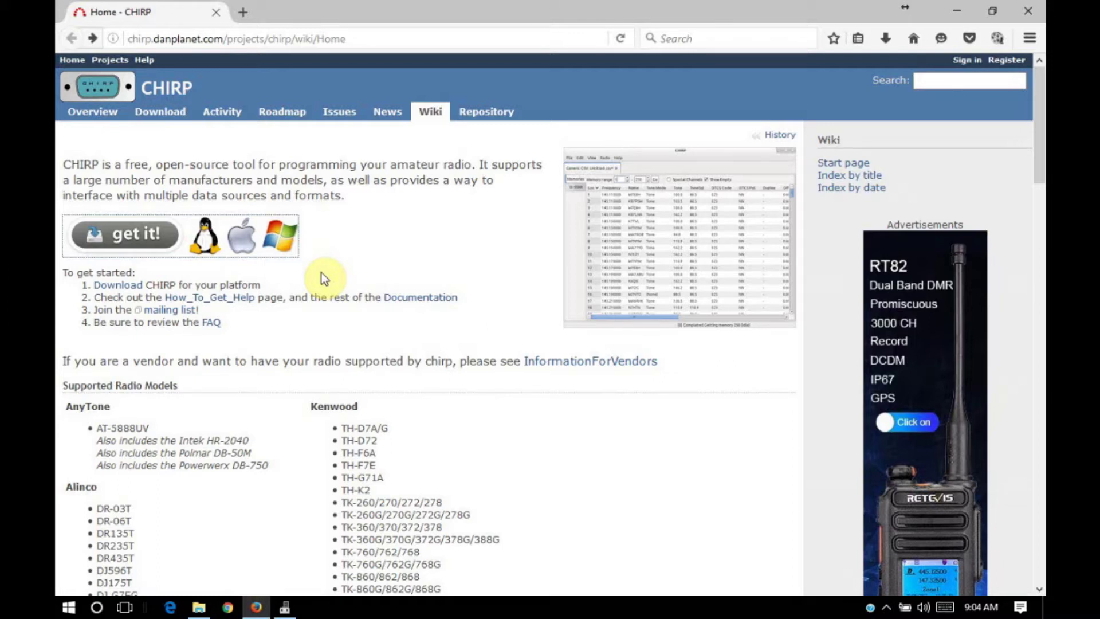
Step: Open the CHIRP download page and go to the file listing for the latest Windows version
{"action": "left_click", "coordinate": [131, 236]}
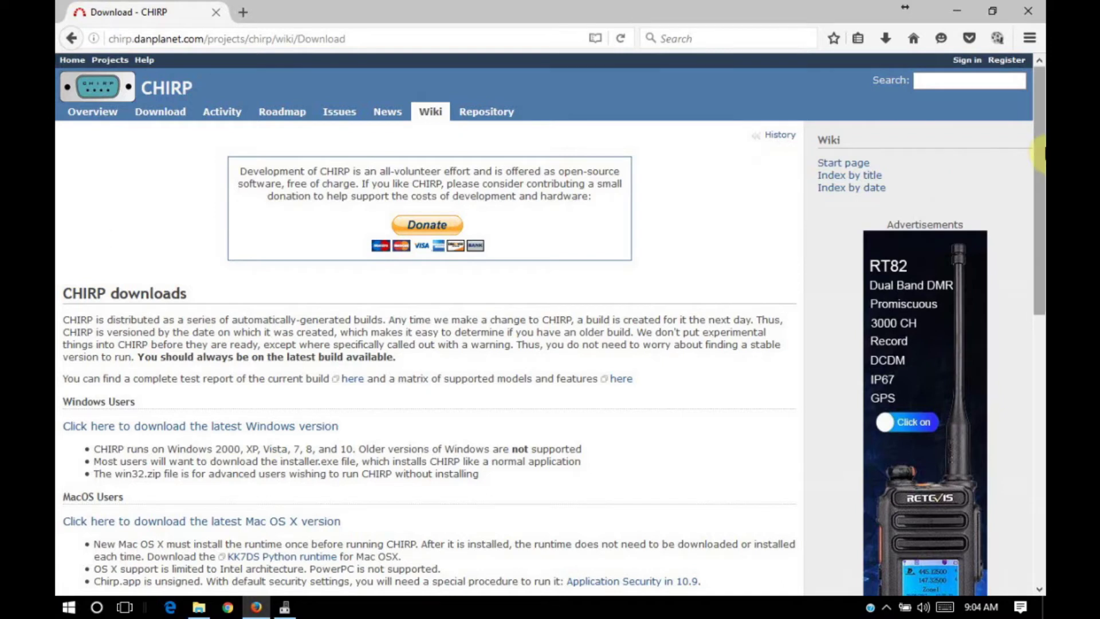
{"action": "left_click_drag", "start_coordinate": [1040, 152], "coordinate": [1034, 250]}
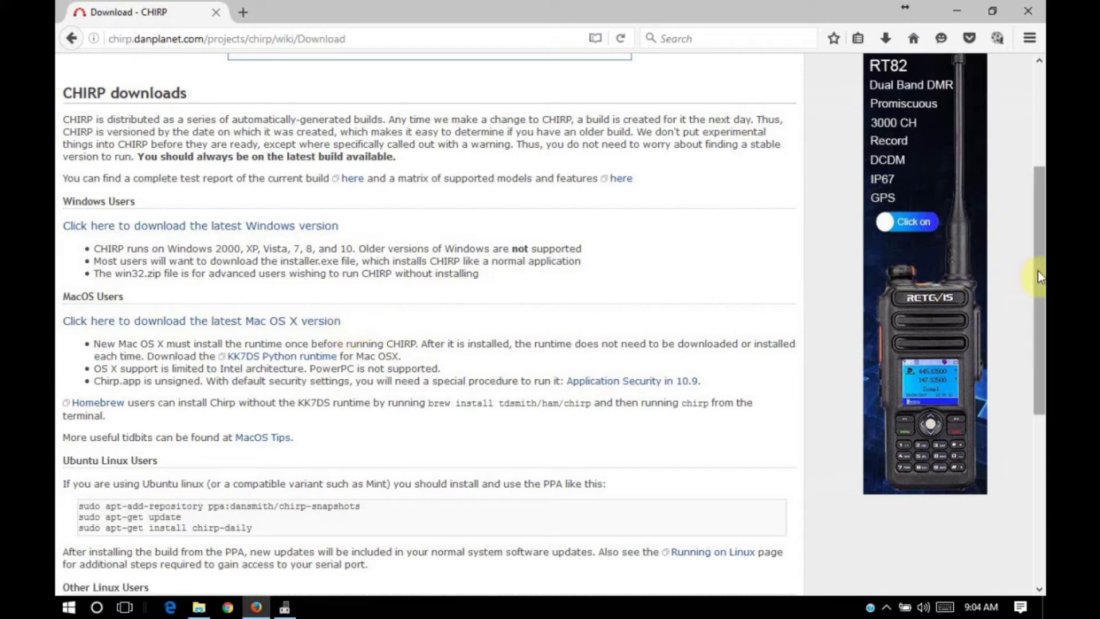
{"action": "left_click_drag", "start_coordinate": [1039, 272], "coordinate": [1040, 247]}
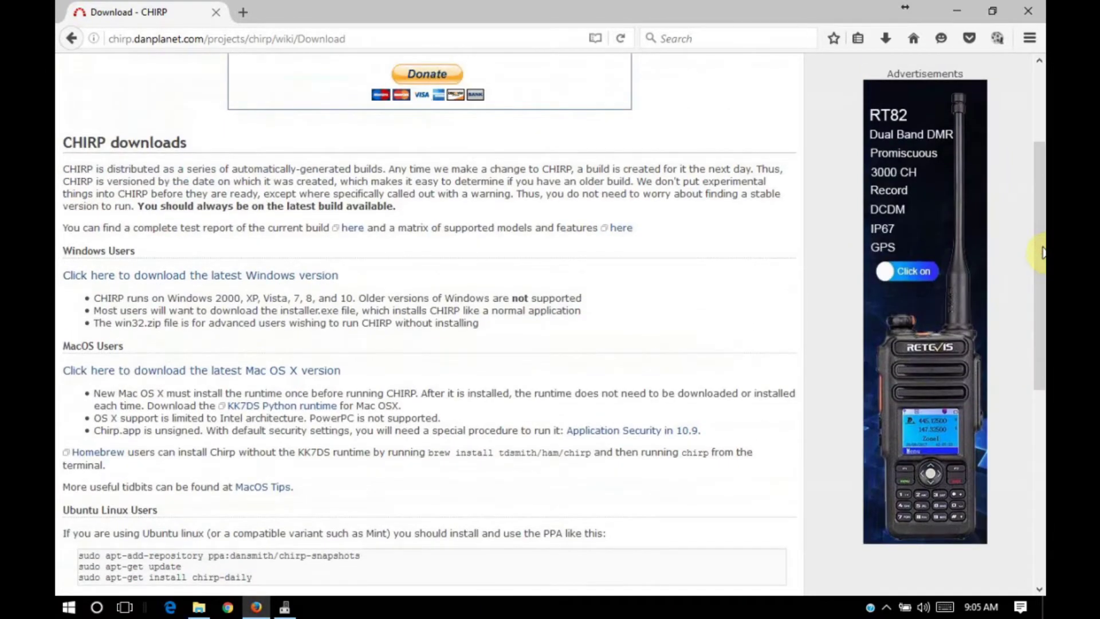
{"action": "left_click", "coordinate": [201, 283]}
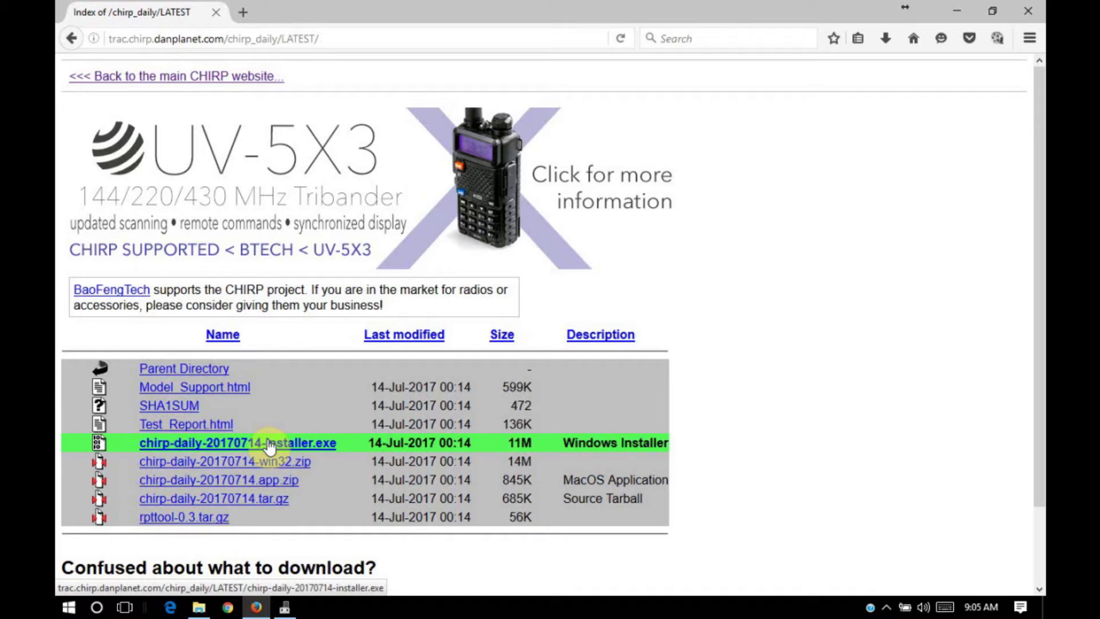
Step: Switch to File Explorer's Downloads folder, install CHIRP from chirp-daily-20170714-installer.exe in the default destination folder, and clear the open windows away
{"action": "left_click", "coordinate": [198, 609]}
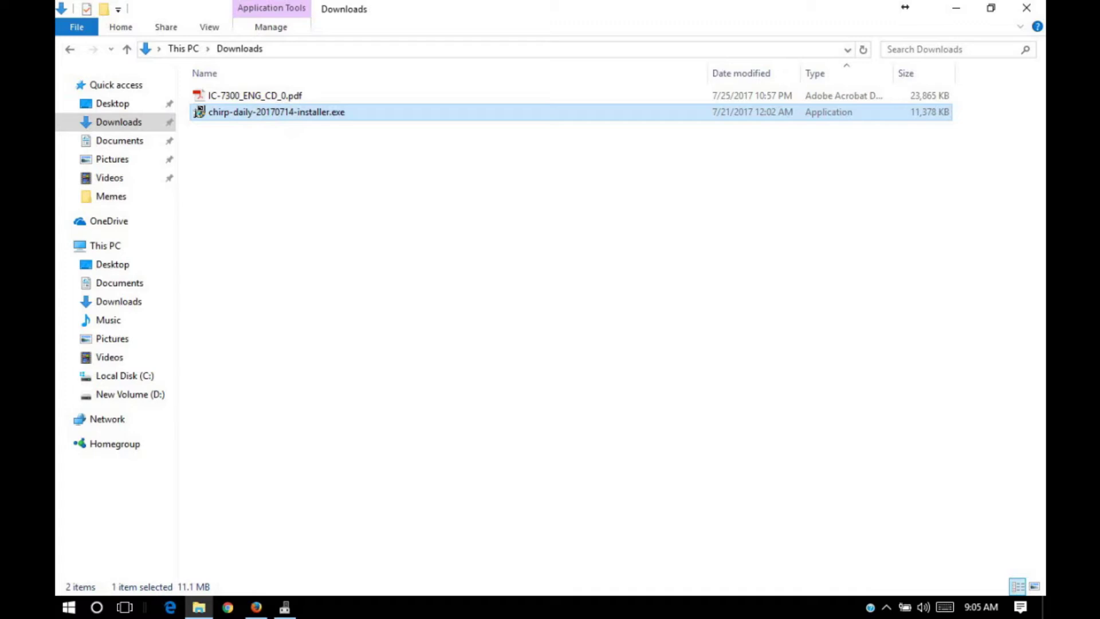
{"action": "key", "text": "Return"}
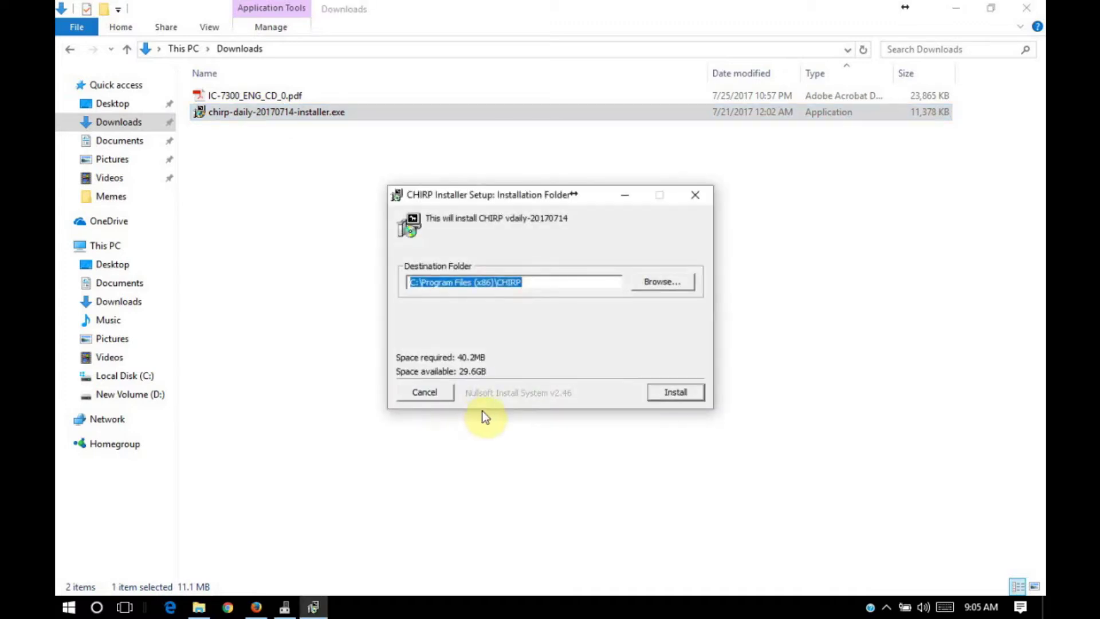
{"action": "left_click", "coordinate": [677, 394]}
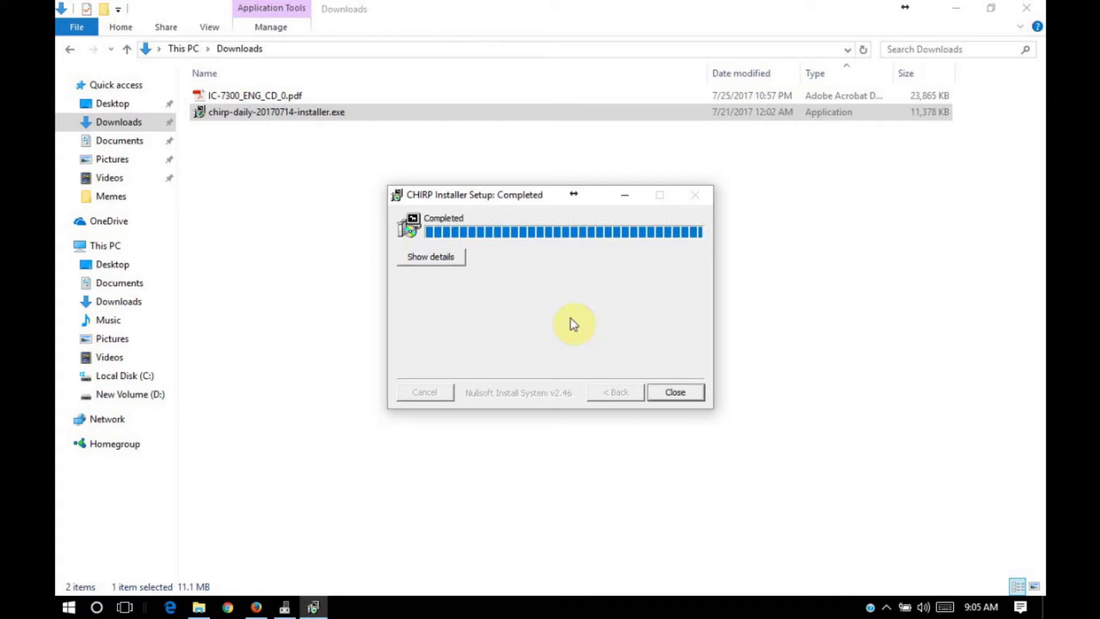
{"action": "left_click", "coordinate": [676, 393]}
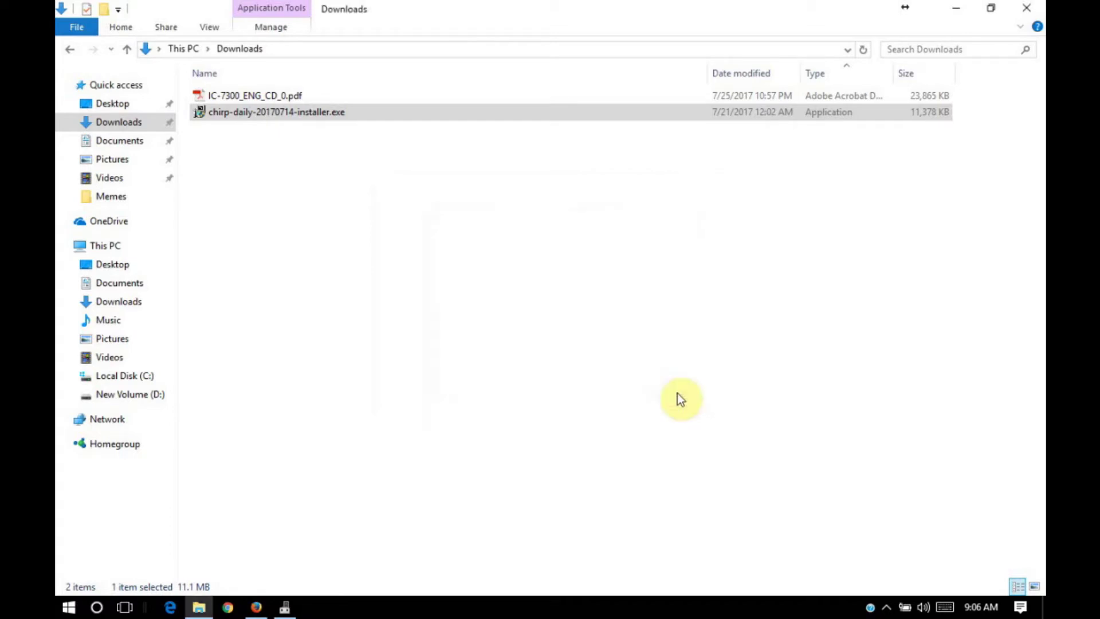
{"action": "left_click", "coordinate": [956, 8]}
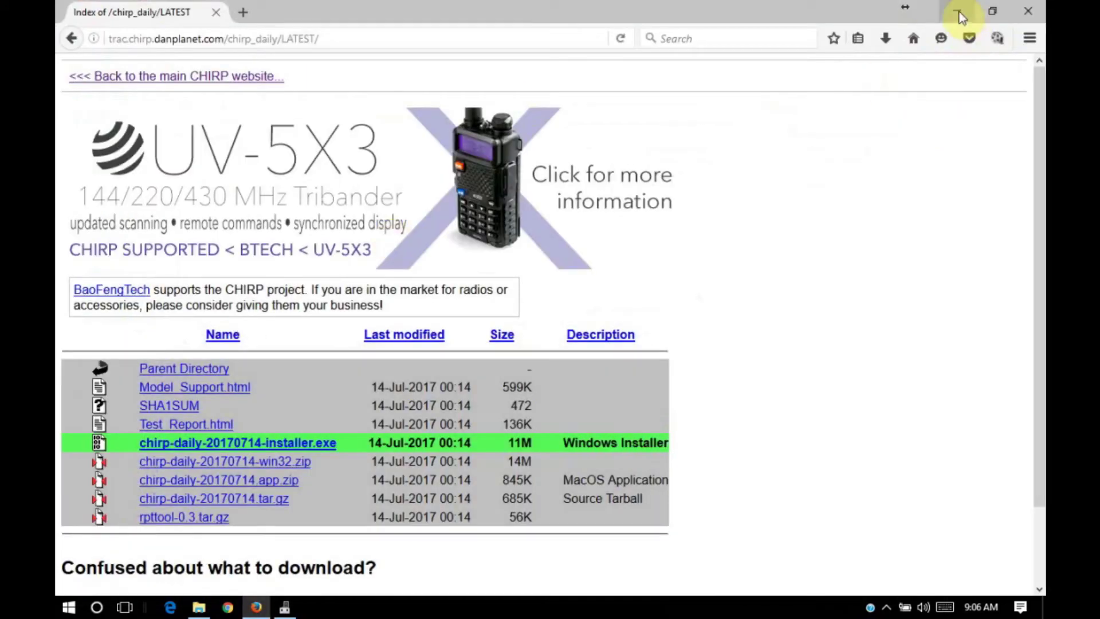
{"action": "left_click", "coordinate": [961, 11]}
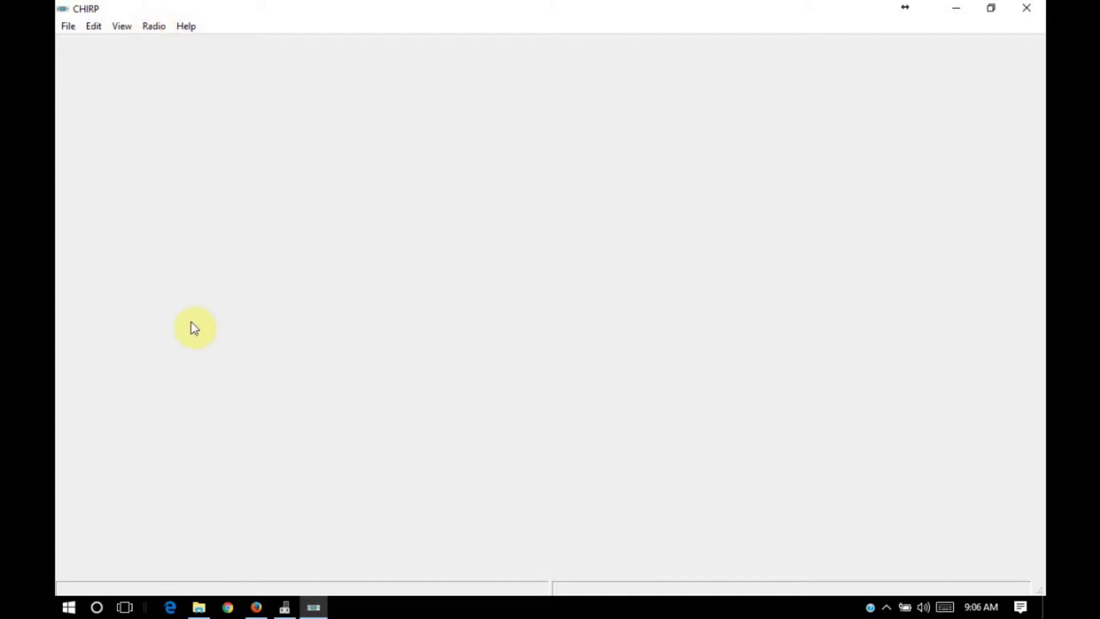
Step: Check the cable's serial port in Device Manager and download the memories from the BTECH UV-25X4 radio over COM4 in CHIRP
{"action": "left_click", "coordinate": [283, 608]}
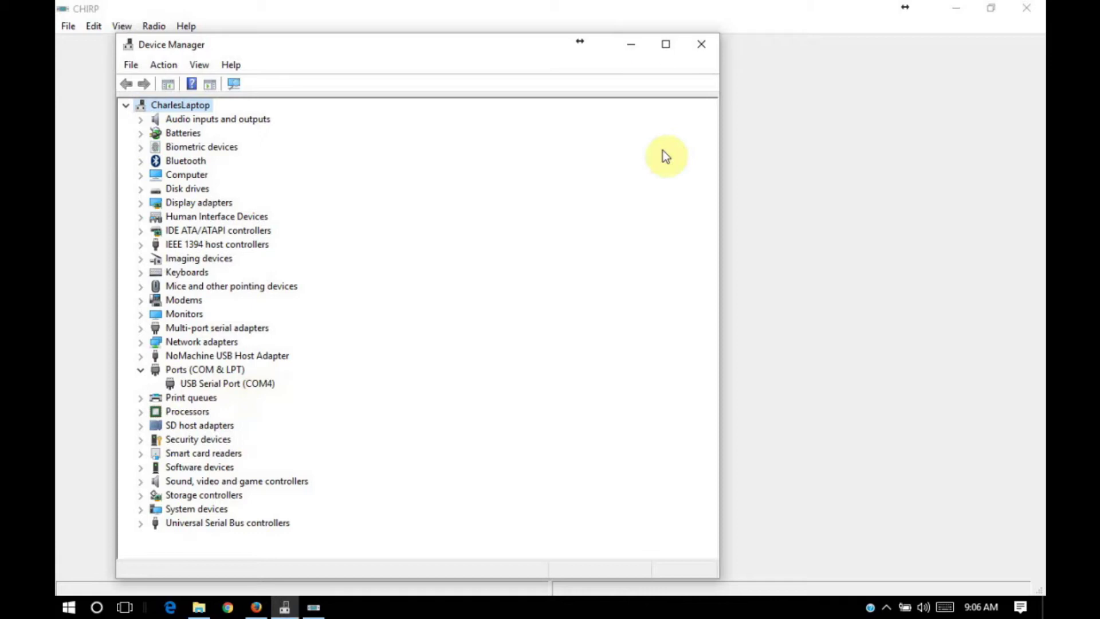
{"action": "left_click", "coordinate": [641, 57]}
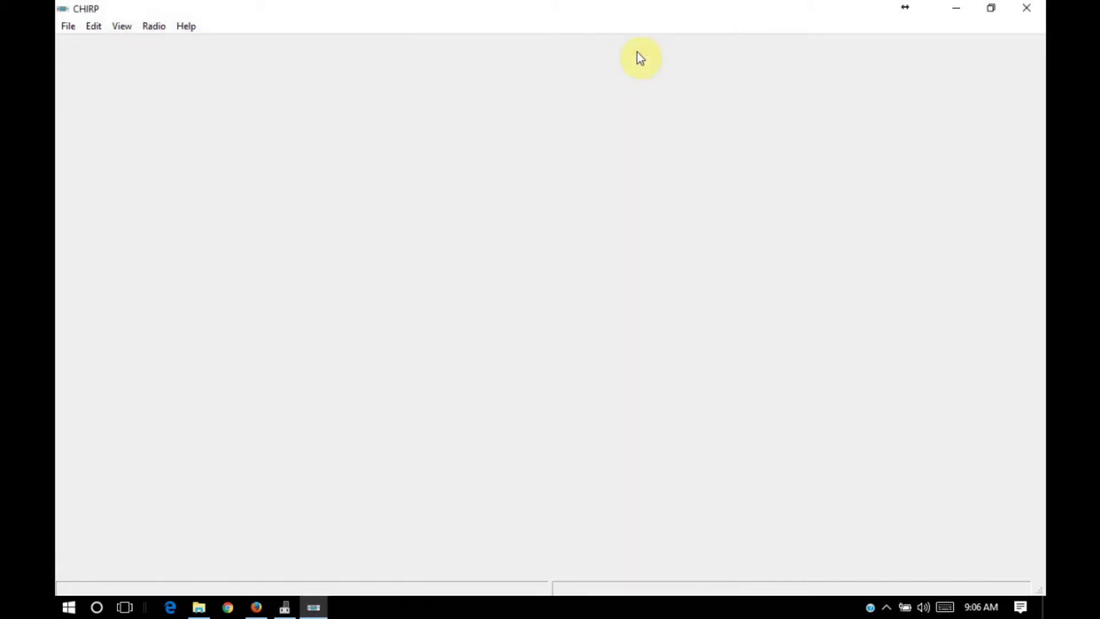
{"action": "left_click", "coordinate": [154, 26]}
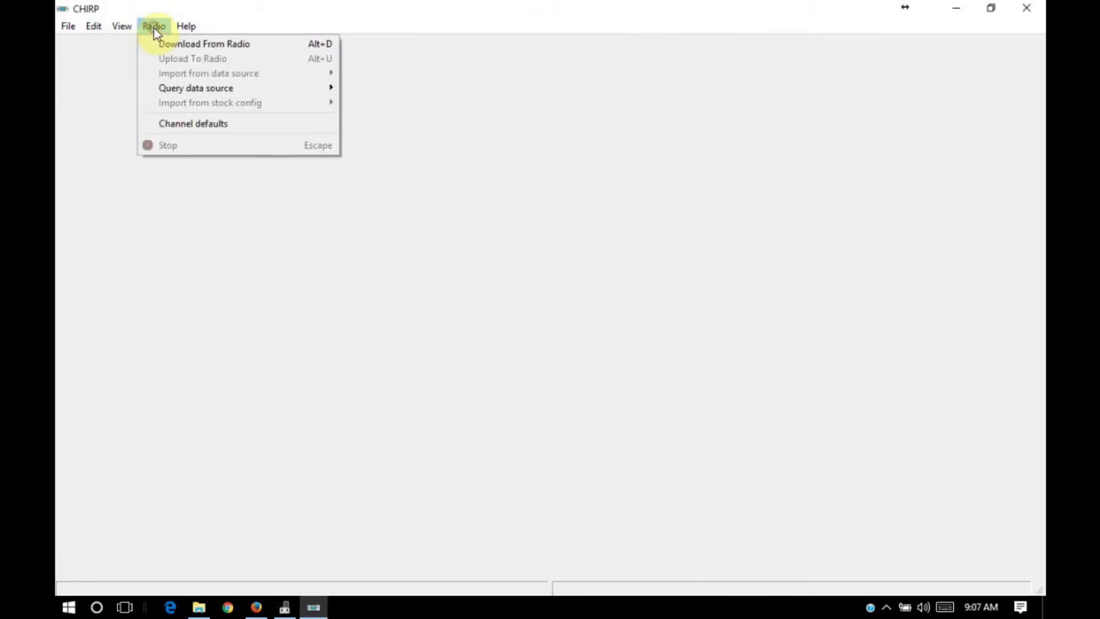
{"action": "left_click", "coordinate": [171, 44]}
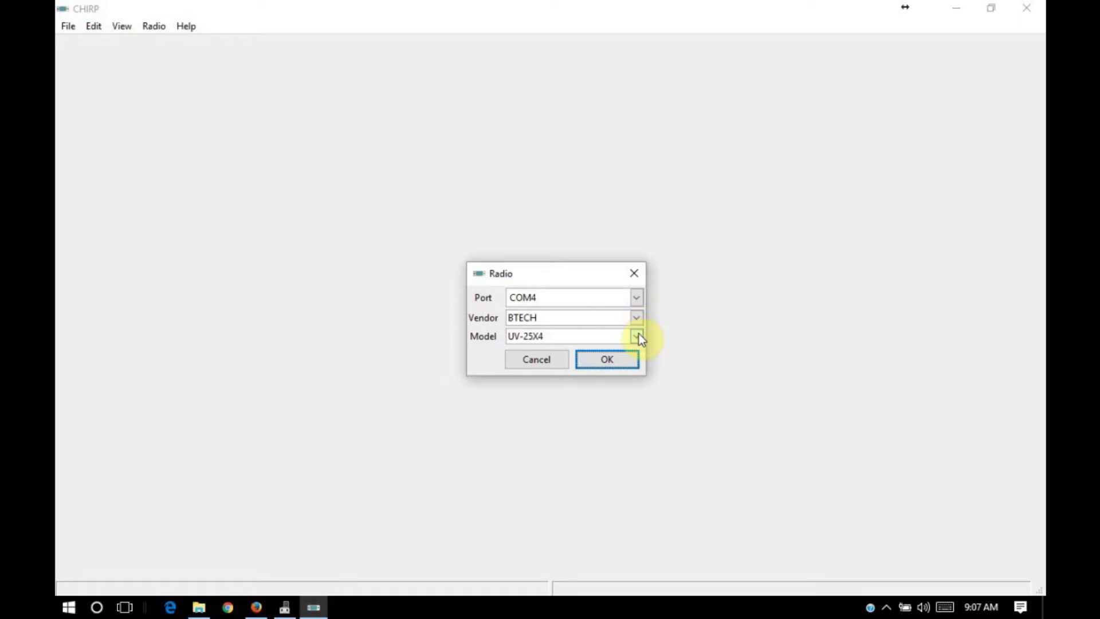
{"action": "left_click", "coordinate": [607, 360]}
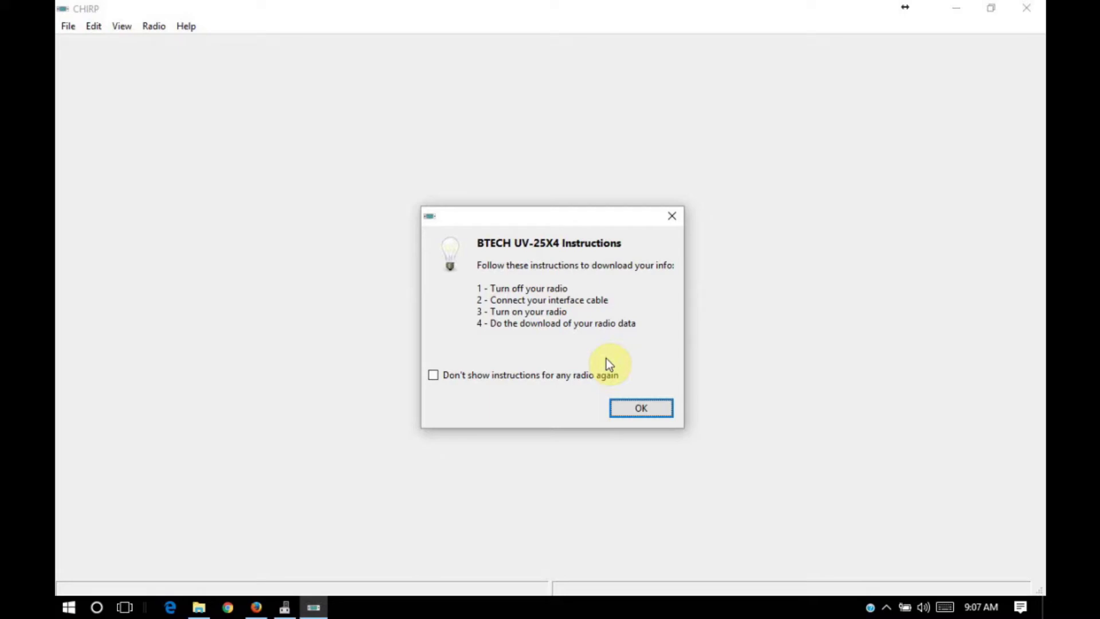
{"action": "left_click", "coordinate": [636, 407]}
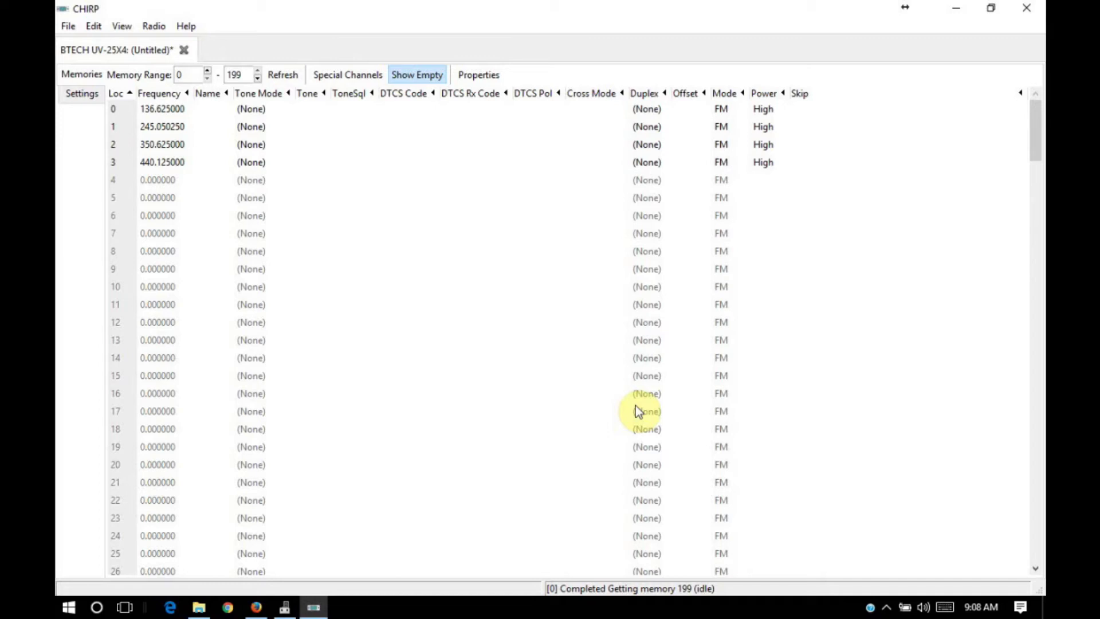
Step: View the radio's basic settings and return to its memory list
{"action": "left_click", "coordinate": [638, 411]}
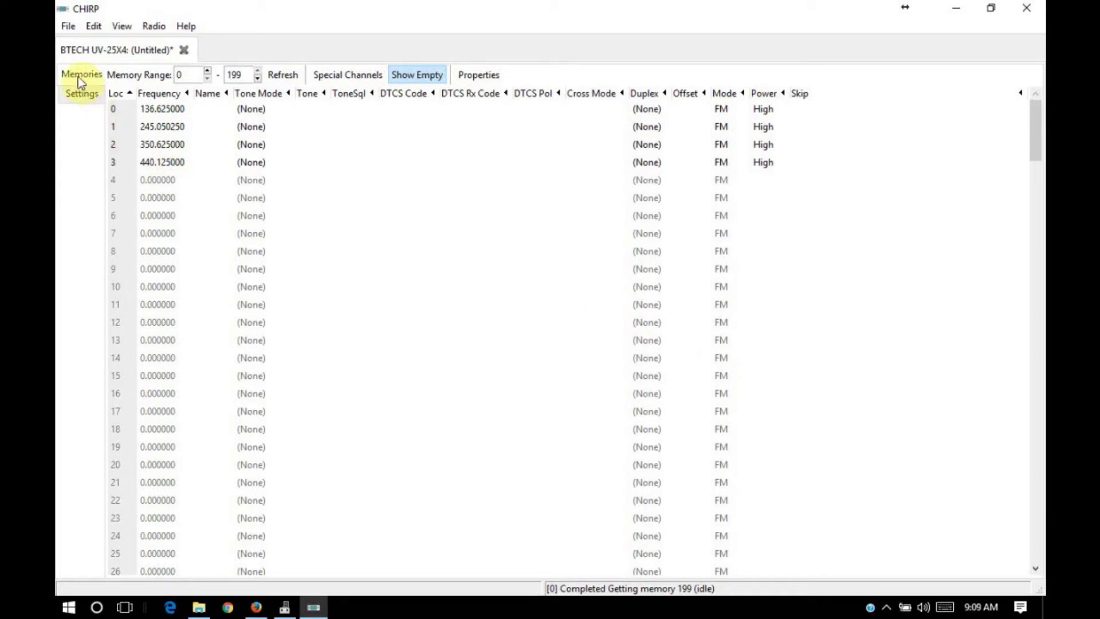
{"action": "left_click", "coordinate": [79, 98]}
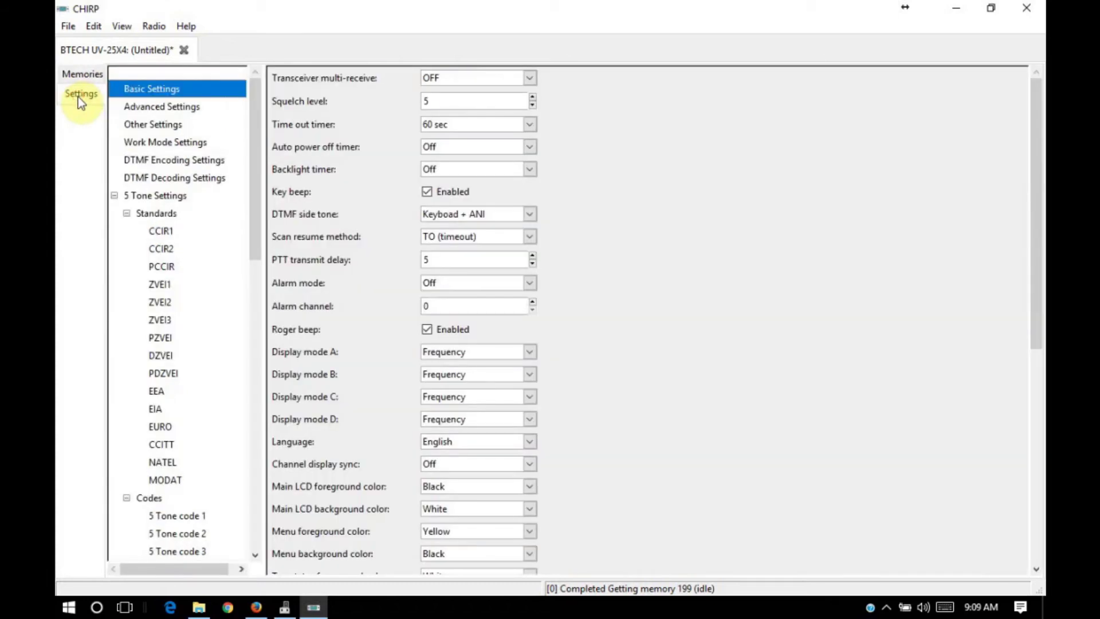
{"action": "left_click", "coordinate": [79, 76]}
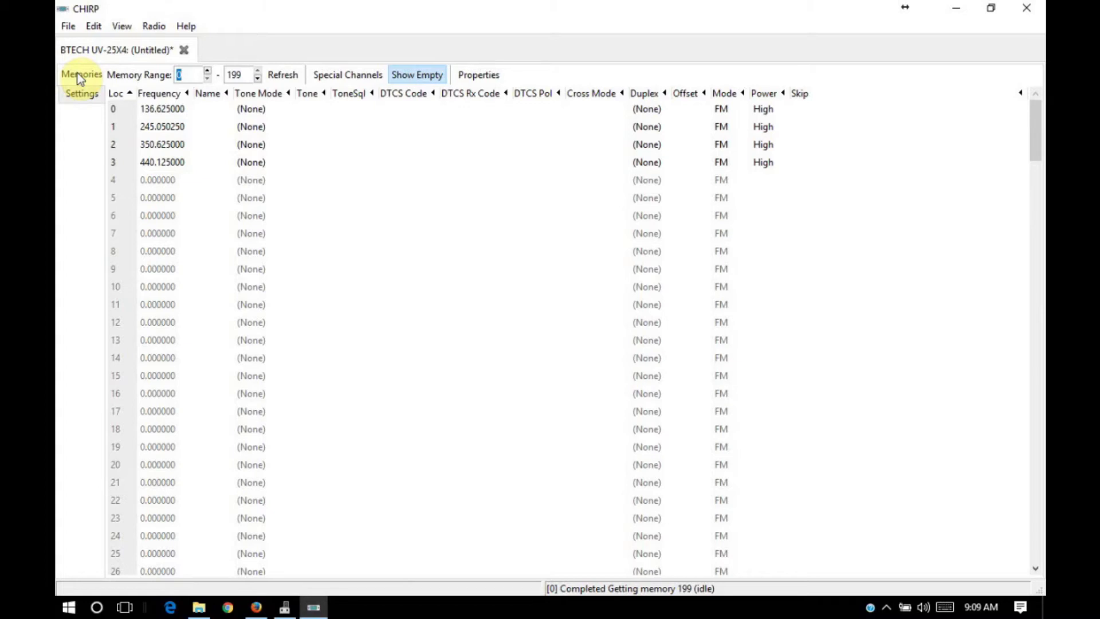
Step: Run a RepeaterBook proximity query for San Angelo, Tx with distance 50 and all bands
{"action": "left_click", "coordinate": [157, 25]}
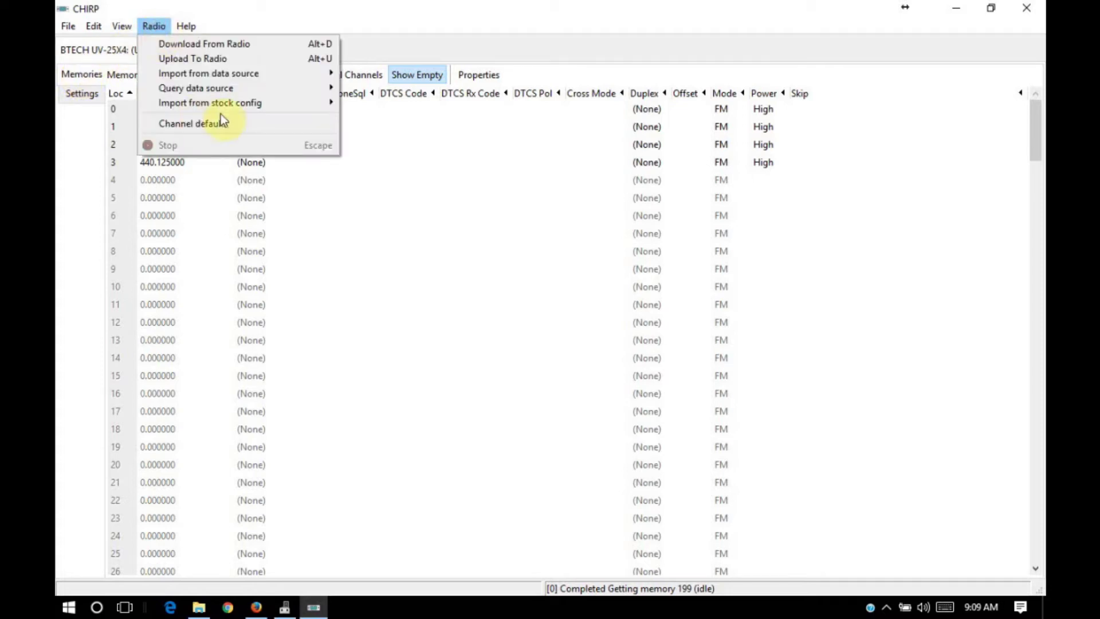
{"action": "mouse_move", "coordinate": [263, 87]}
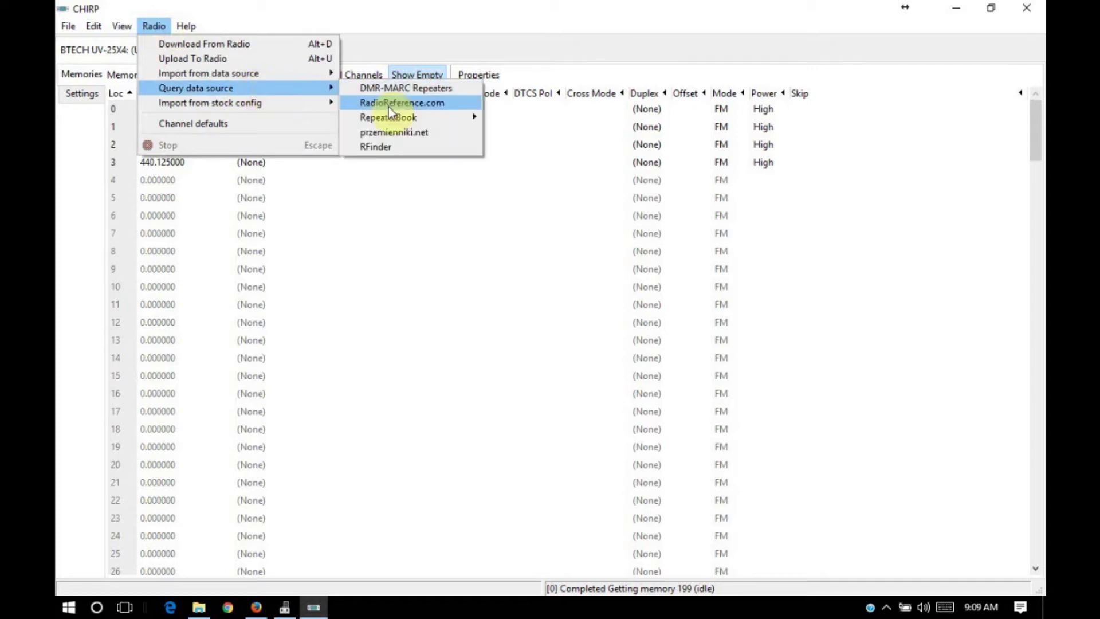
{"action": "mouse_move", "coordinate": [410, 118]}
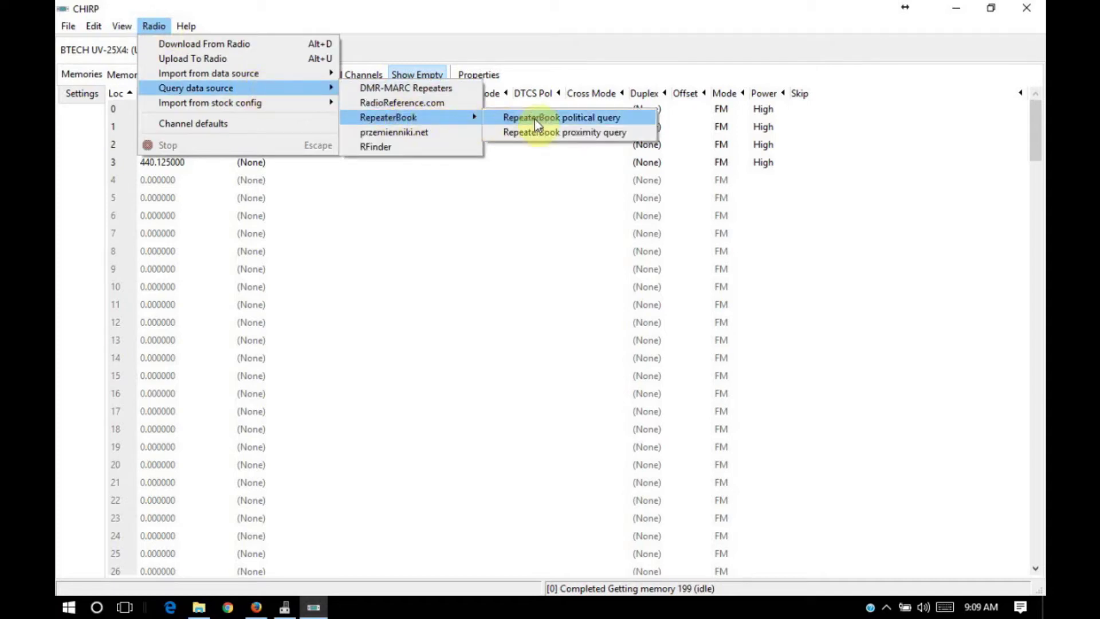
{"action": "left_click", "coordinate": [567, 133]}
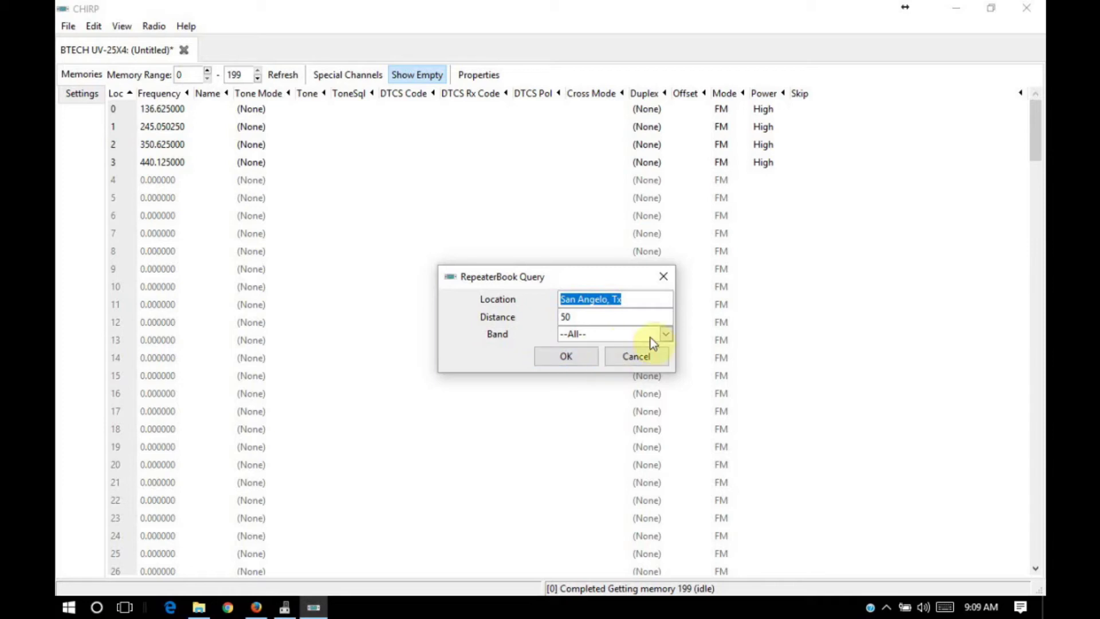
{"action": "left_click", "coordinate": [666, 335]}
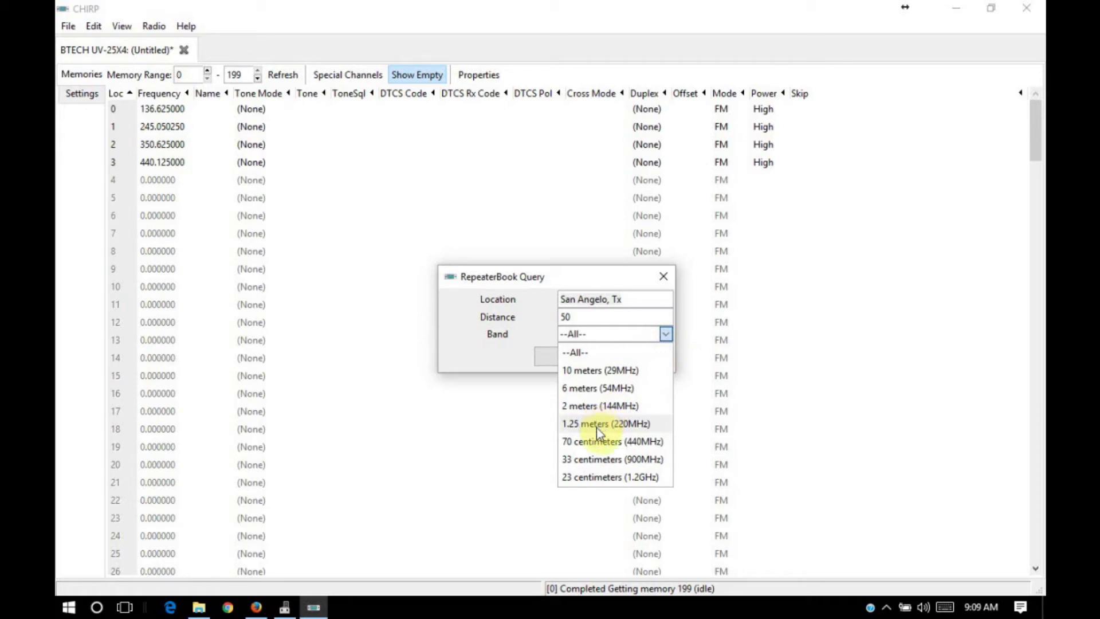
{"action": "left_click", "coordinate": [577, 349]}
{"action": "left_click", "coordinate": [566, 357]}
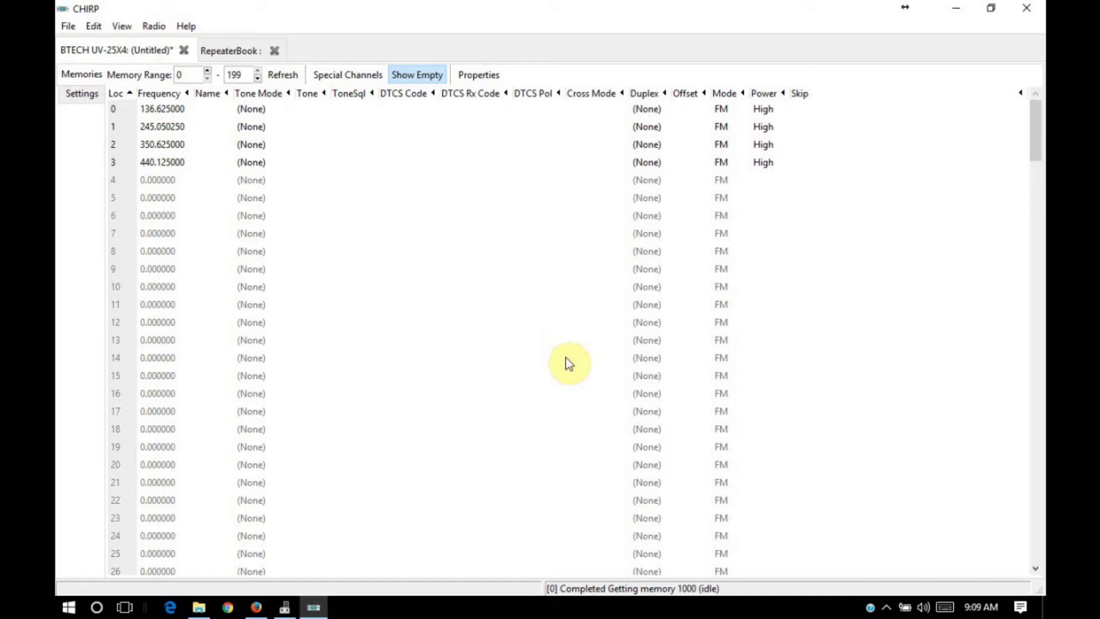
Step: Copy the repeater entries at locations 3 through 23 from the RepeaterBook results
{"action": "left_click", "coordinate": [228, 51]}
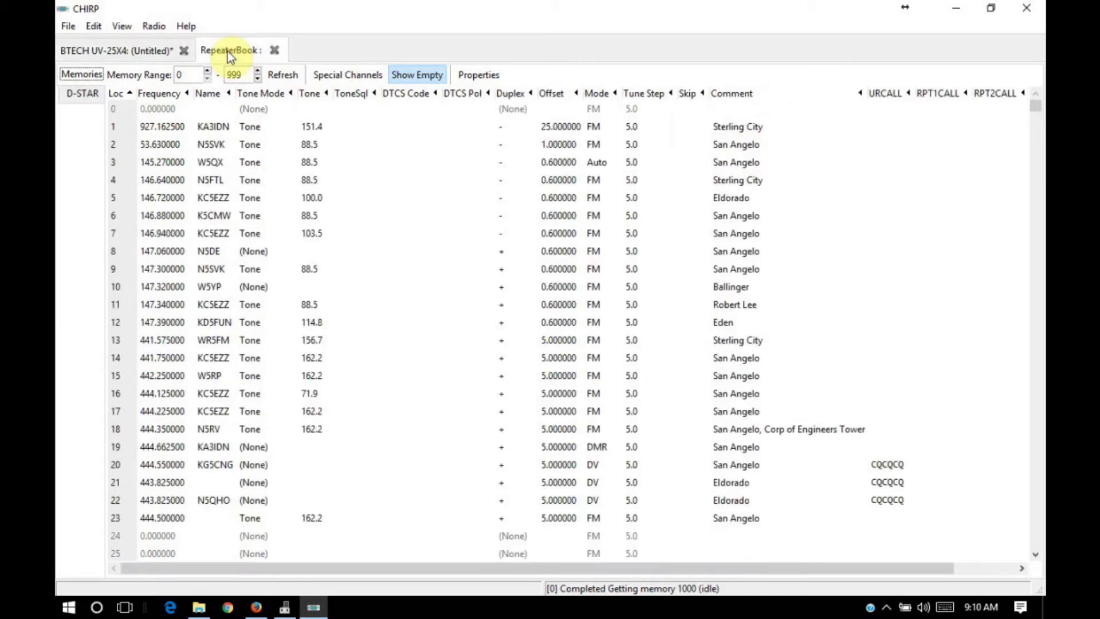
{"action": "left_click", "coordinate": [157, 167]}
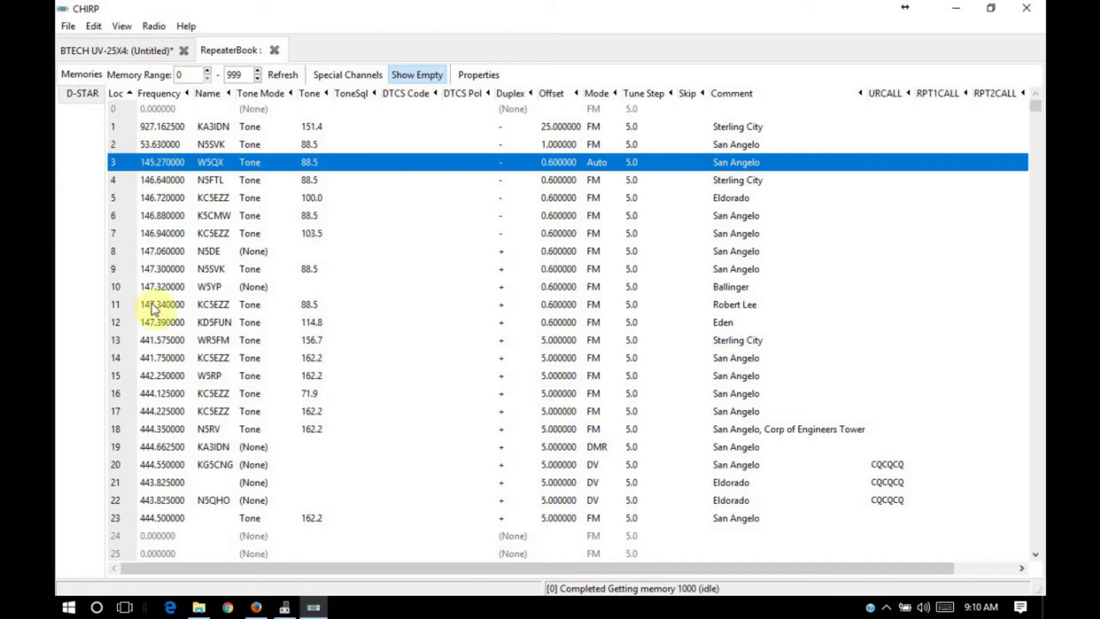
{"action": "left_click", "coordinate": [162, 519]}
{"action": "right_click", "coordinate": [162, 522]}
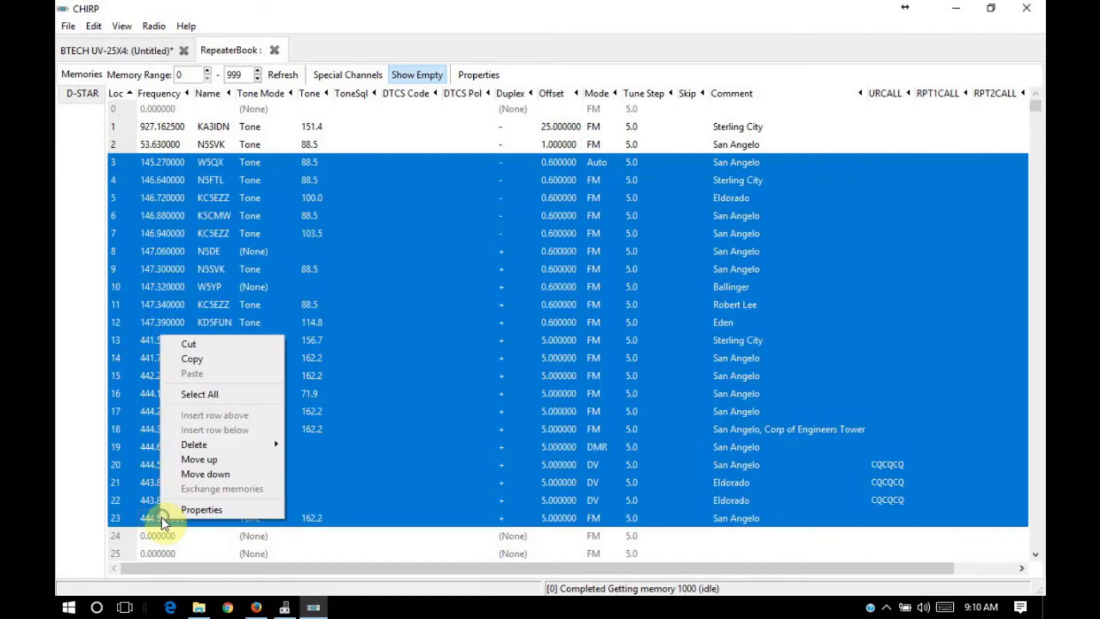
{"action": "left_click", "coordinate": [204, 360]}
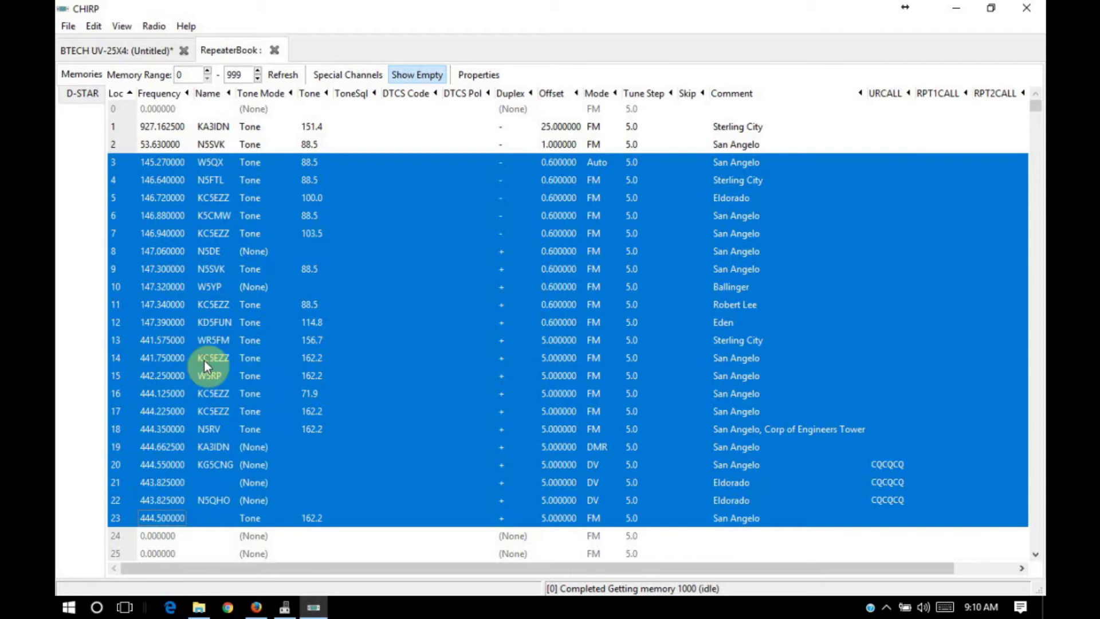
Step: Save the radio's downloaded memories as a separate image file named BTECH_UV-25X4_20170727 working.img
{"action": "left_click", "coordinate": [118, 51]}
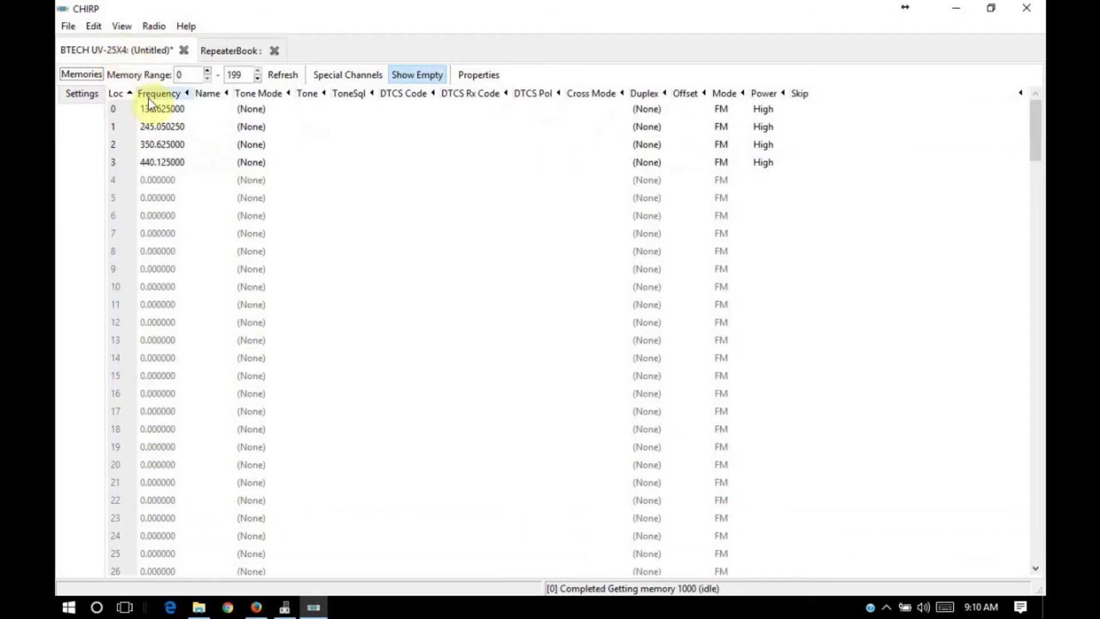
{"action": "left_click", "coordinate": [70, 28]}
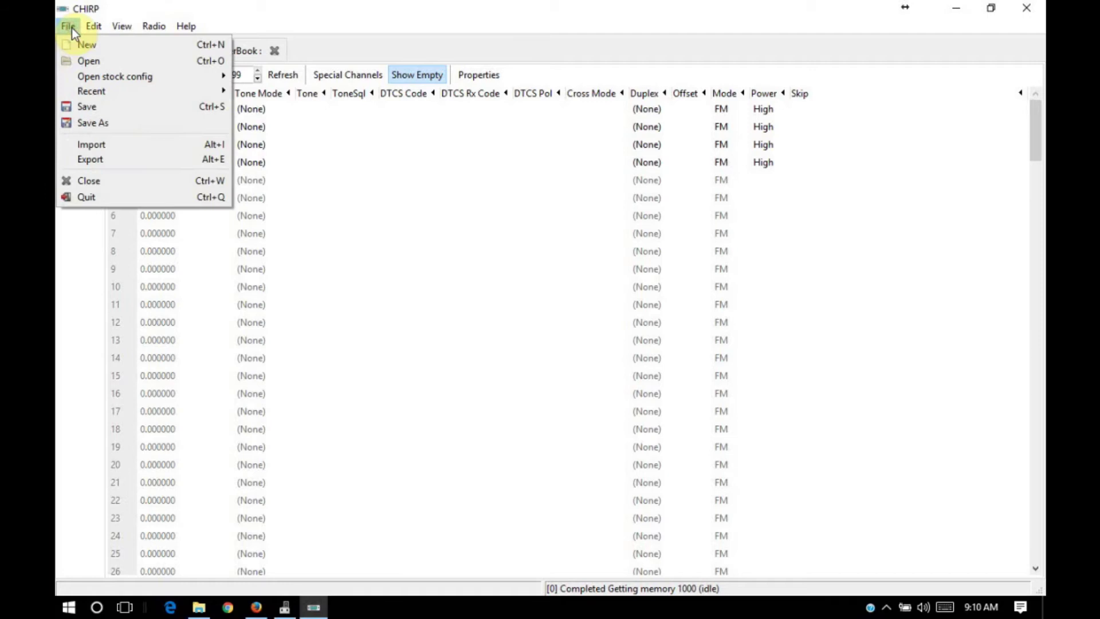
{"action": "left_click", "coordinate": [92, 124]}
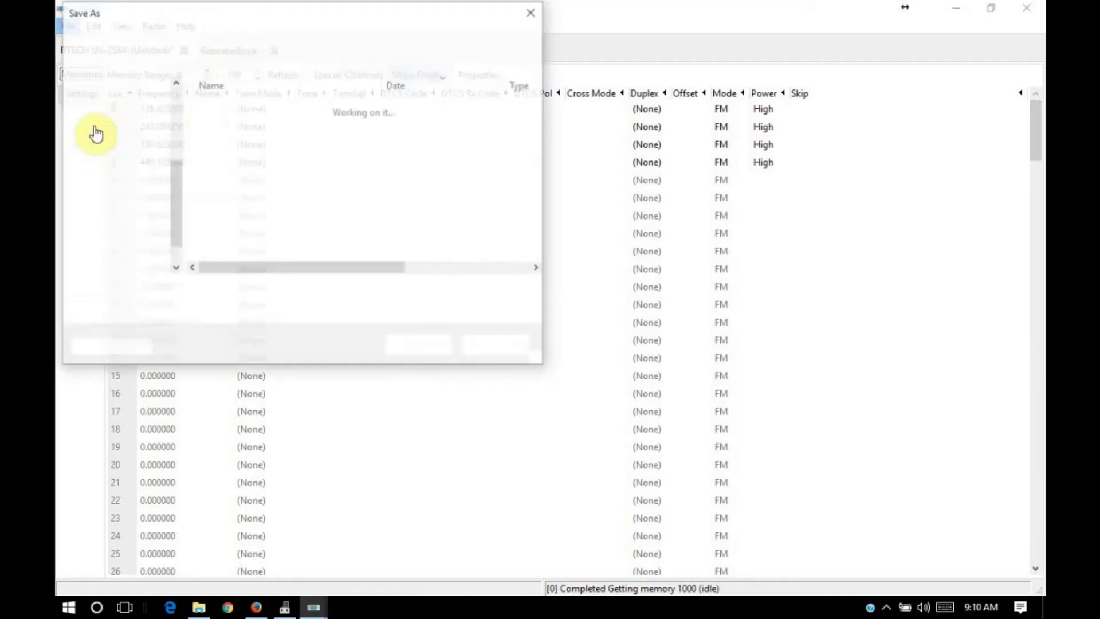
{"action": "key", "text": "End"}
{"action": "key", "text": "Left"}
{"action": "key", "text": "Left"}
{"action": "key", "text": "Left"}
{"action": "key", "text": "Left"}
{"action": "type", "text": "working"}
{"action": "key", "text": "Return"}
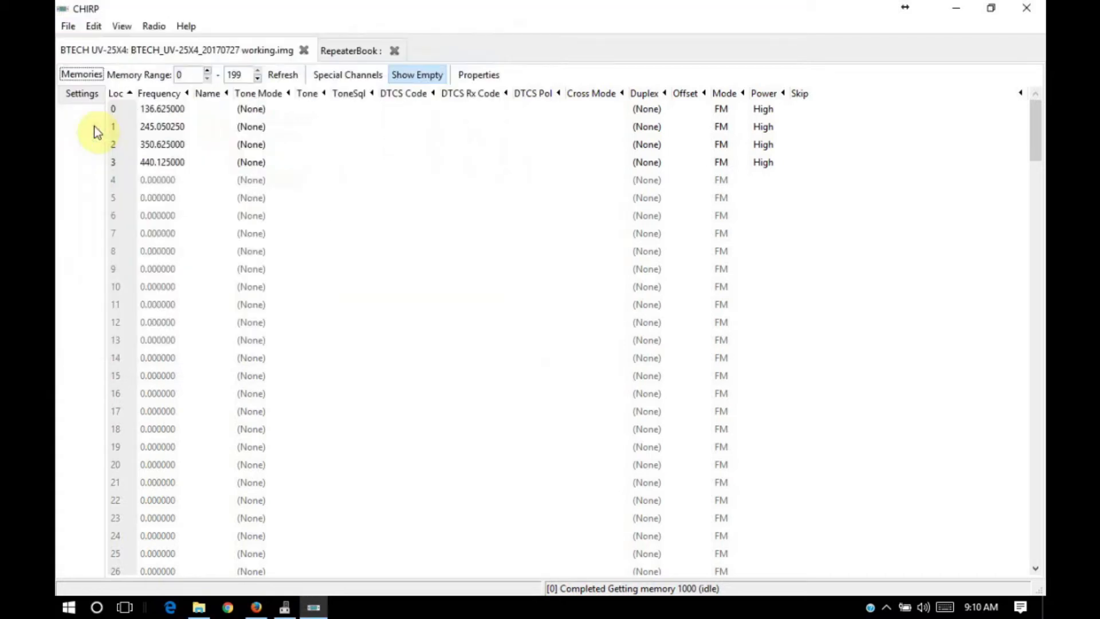
Step: Paste the copied repeaters into the radio's memory list from location 0, overwriting all existing entries and accepting the incompatible-memory notices
{"action": "left_click", "coordinate": [154, 107]}
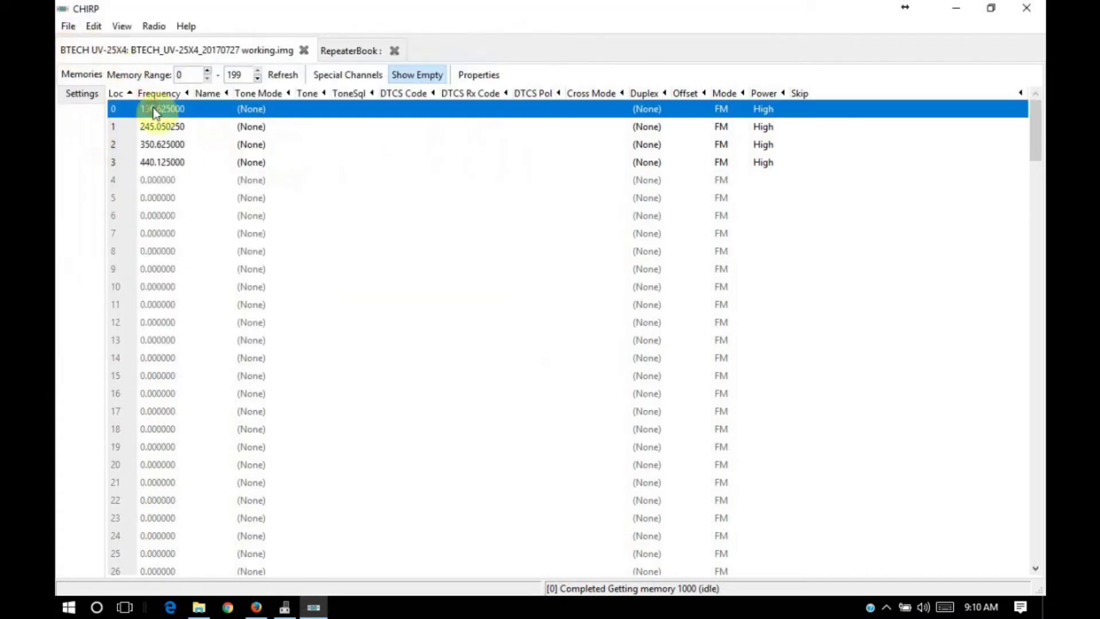
{"action": "right_click", "coordinate": [153, 107]}
{"action": "left_click", "coordinate": [182, 146]}
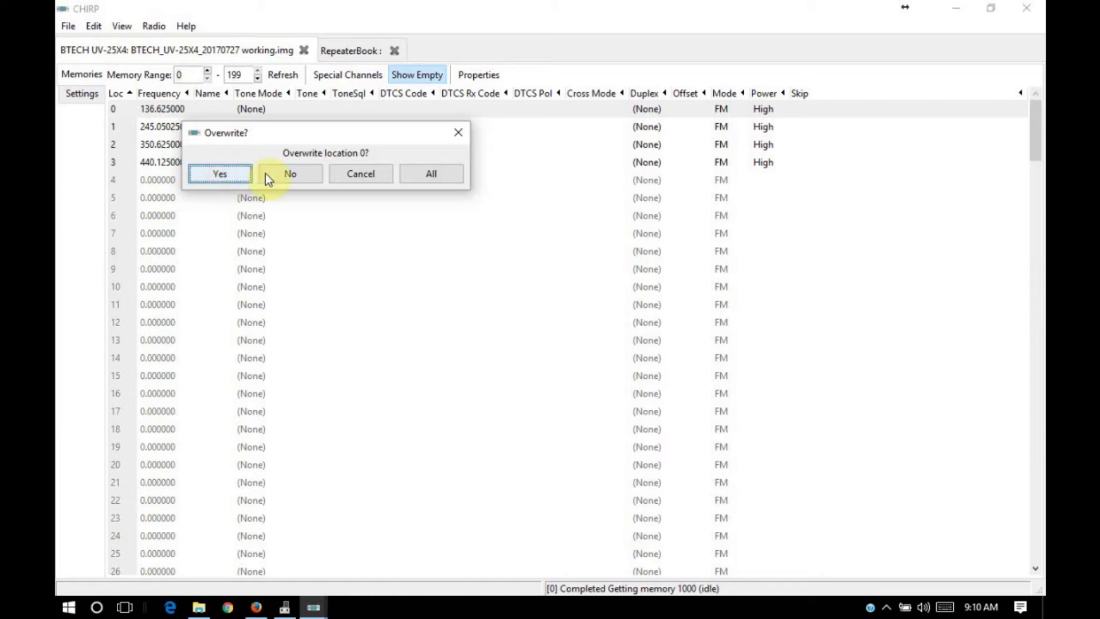
{"action": "left_click", "coordinate": [221, 176]}
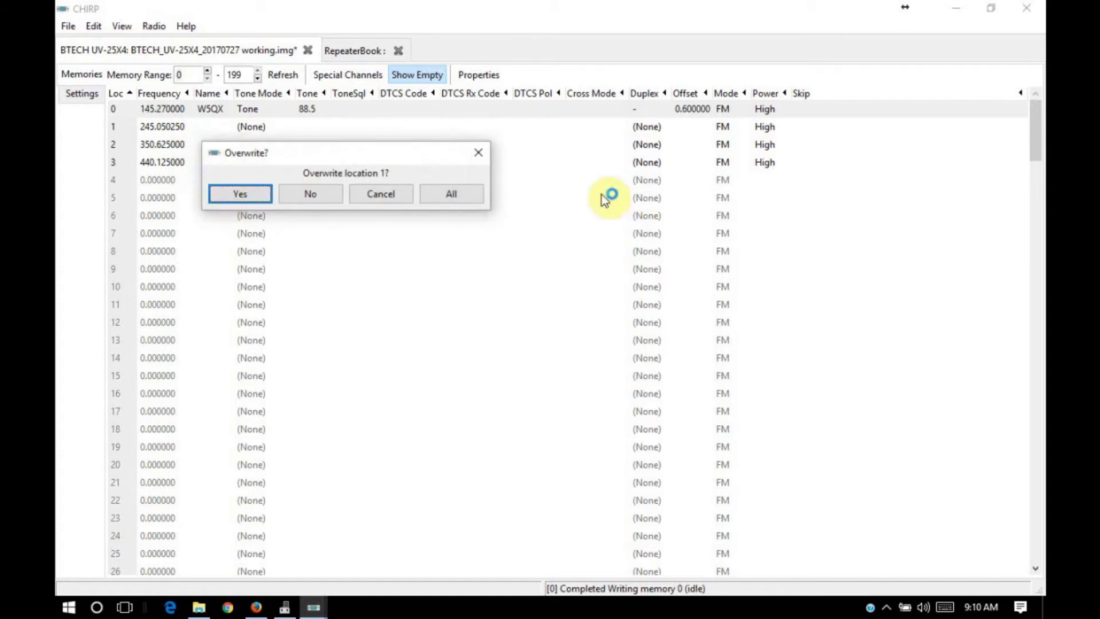
{"action": "left_click", "coordinate": [454, 195]}
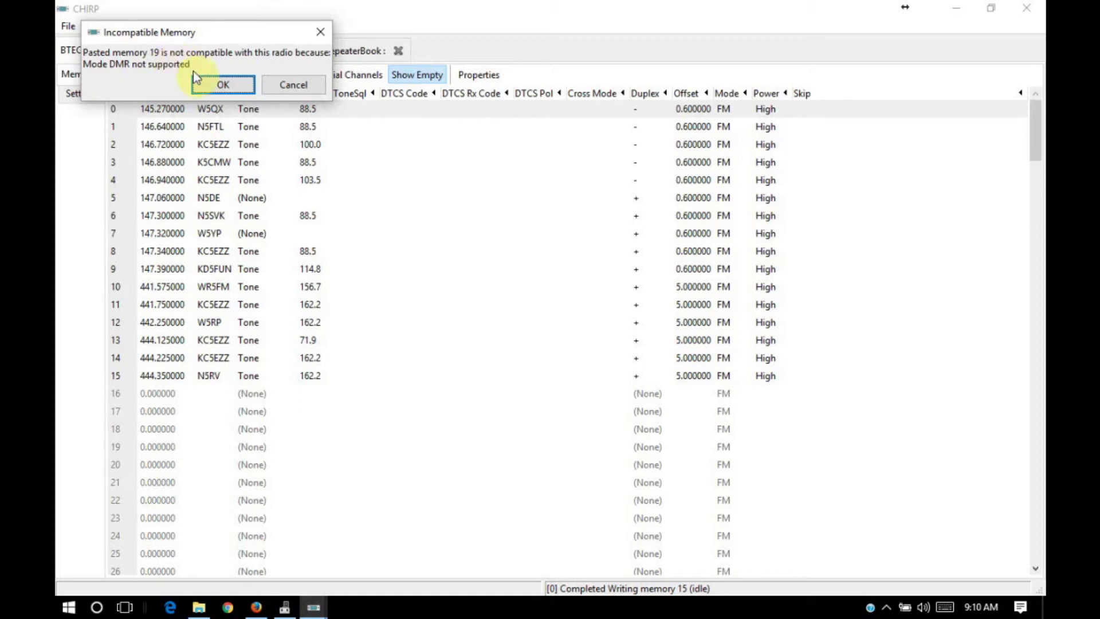
{"action": "left_click", "coordinate": [222, 84]}
{"action": "left_click", "coordinate": [221, 84]}
{"action": "left_click", "coordinate": [236, 101]}
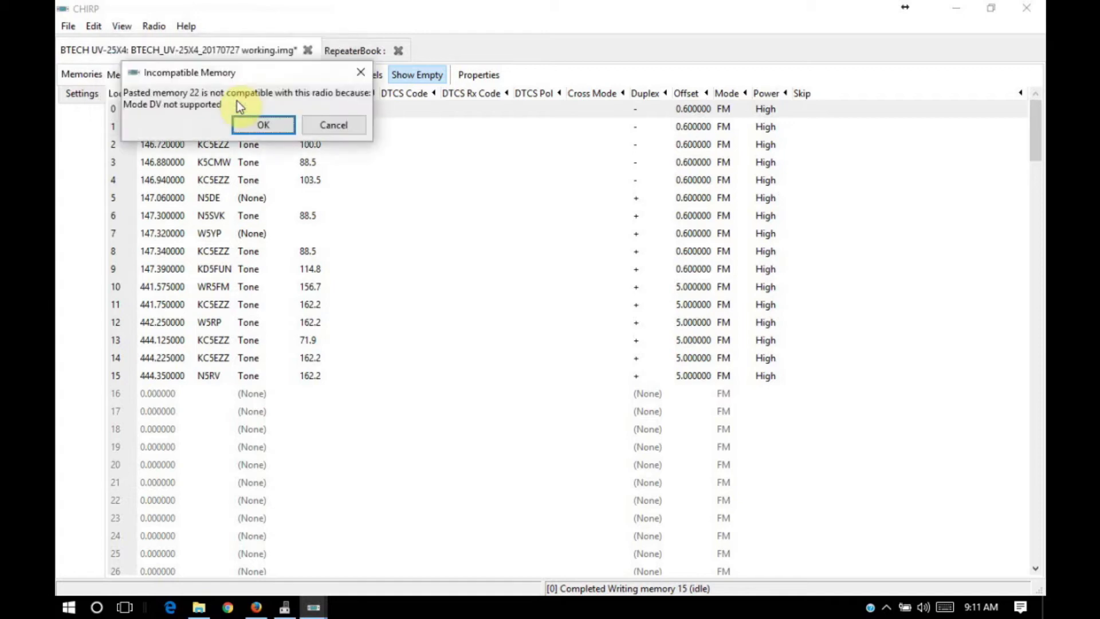
{"action": "left_click", "coordinate": [252, 122]}
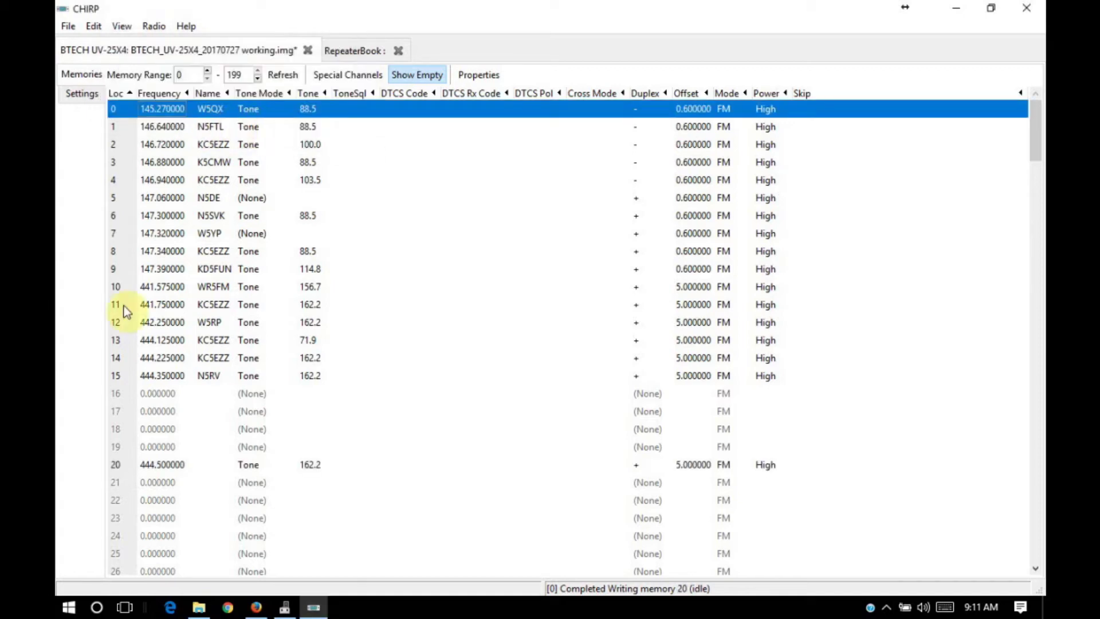
Step: Delete the empty memories at locations 16 through 19 and shift all memories up
{"action": "left_click", "coordinate": [162, 395]}
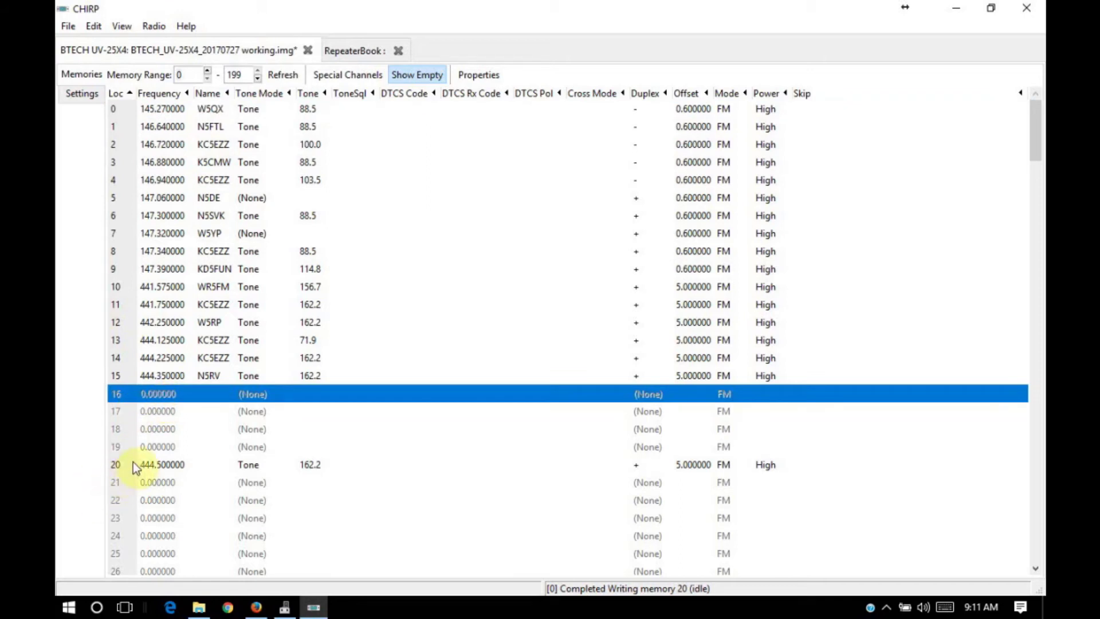
{"action": "left_click", "coordinate": [142, 450], "text": "shift"}
{"action": "right_click", "coordinate": [142, 450]}
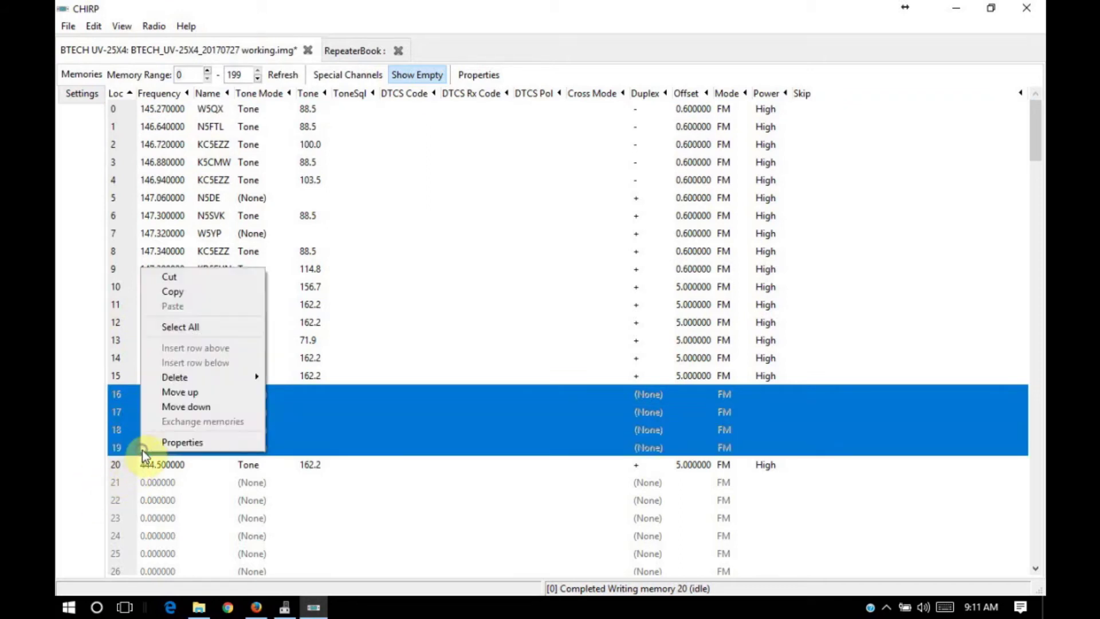
{"action": "mouse_move", "coordinate": [204, 377]}
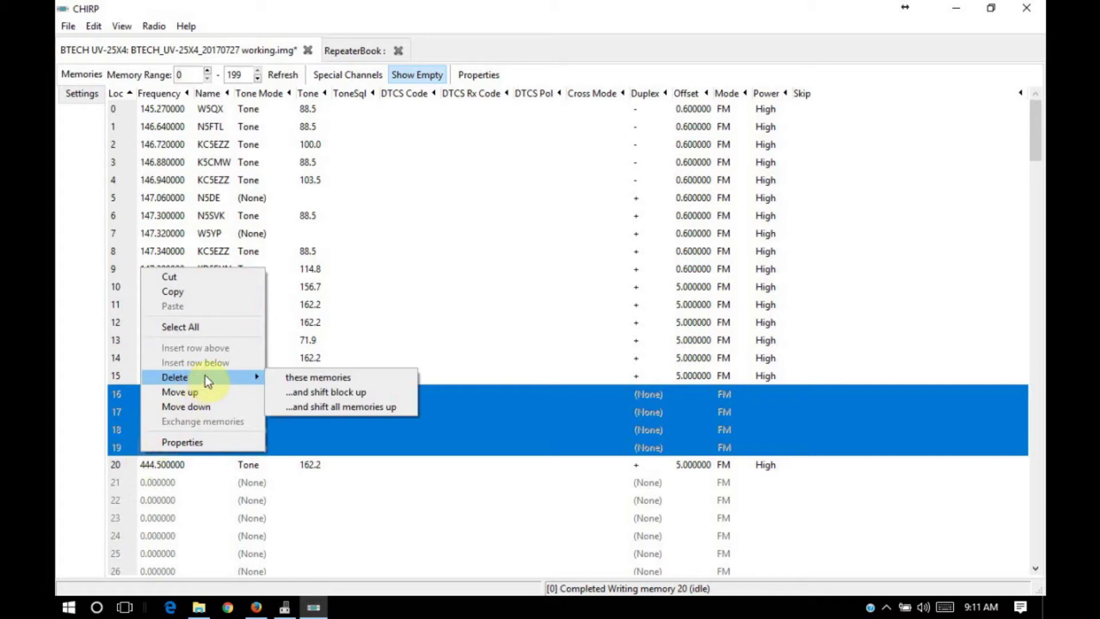
{"action": "left_click", "coordinate": [342, 407]}
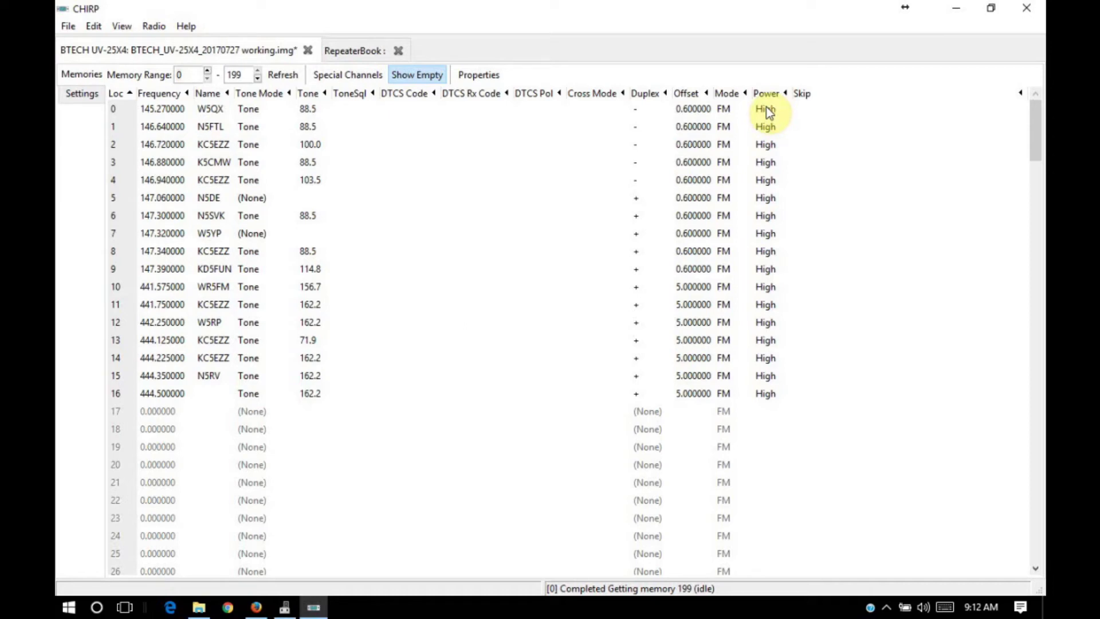
Step: Set the transceiver multi-receive option to A+B+C+D in the radio's basic settings
{"action": "left_click", "coordinate": [81, 95]}
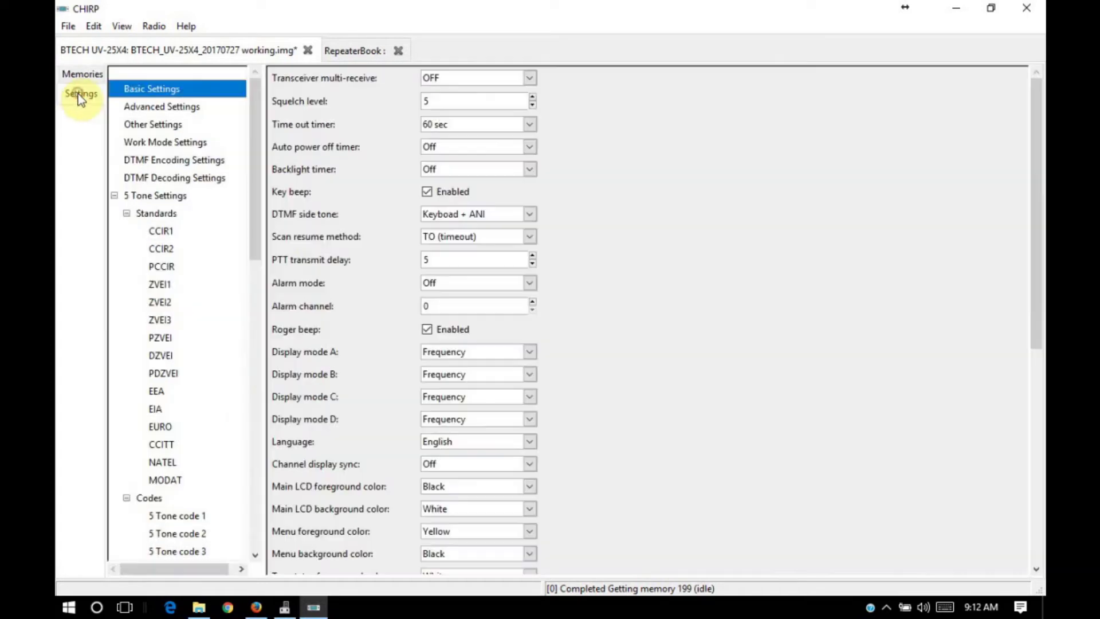
{"action": "left_click", "coordinate": [530, 78]}
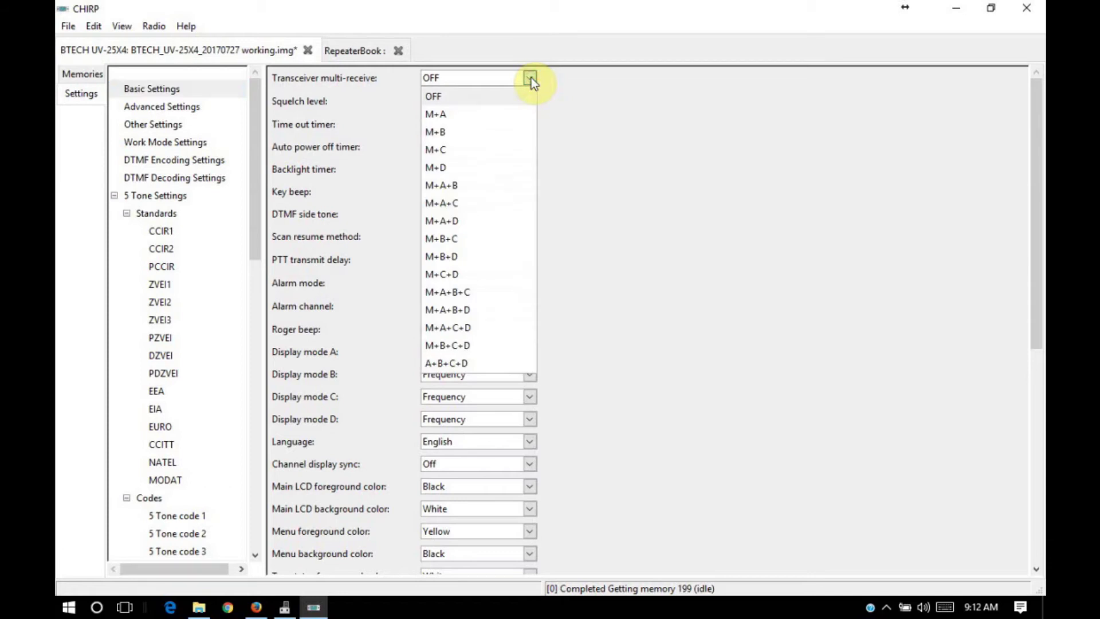
{"action": "left_click", "coordinate": [473, 365]}
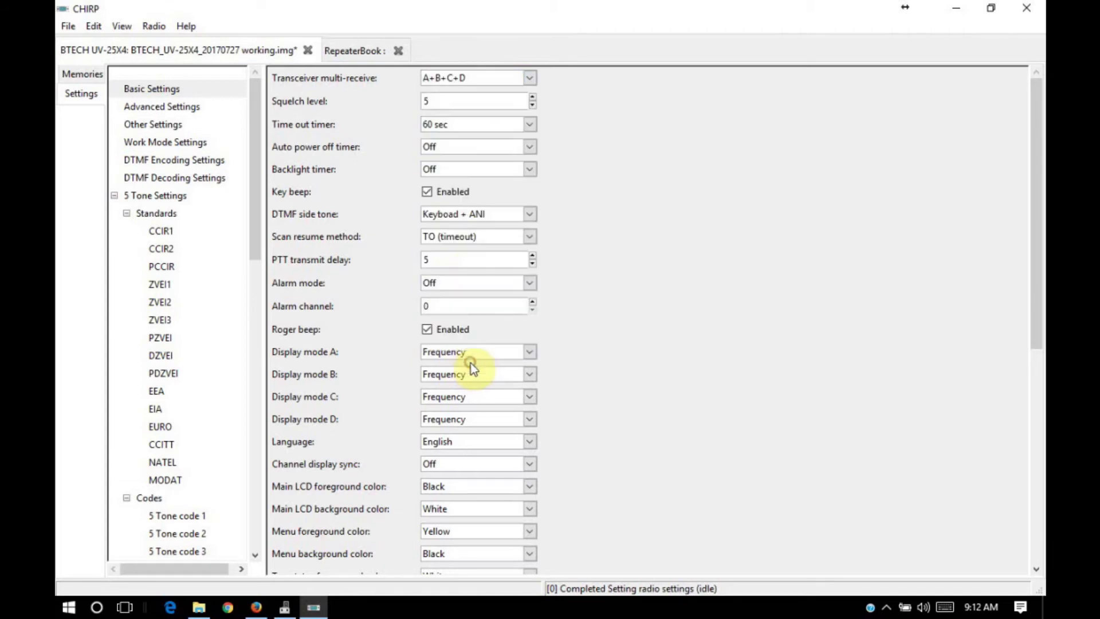
Step: Set the squelch level to 3 and the time out timer to 120 sec
{"action": "left_click", "coordinate": [533, 106]}
{"action": "left_click", "coordinate": [533, 105]}
{"action": "left_click", "coordinate": [529, 125]}
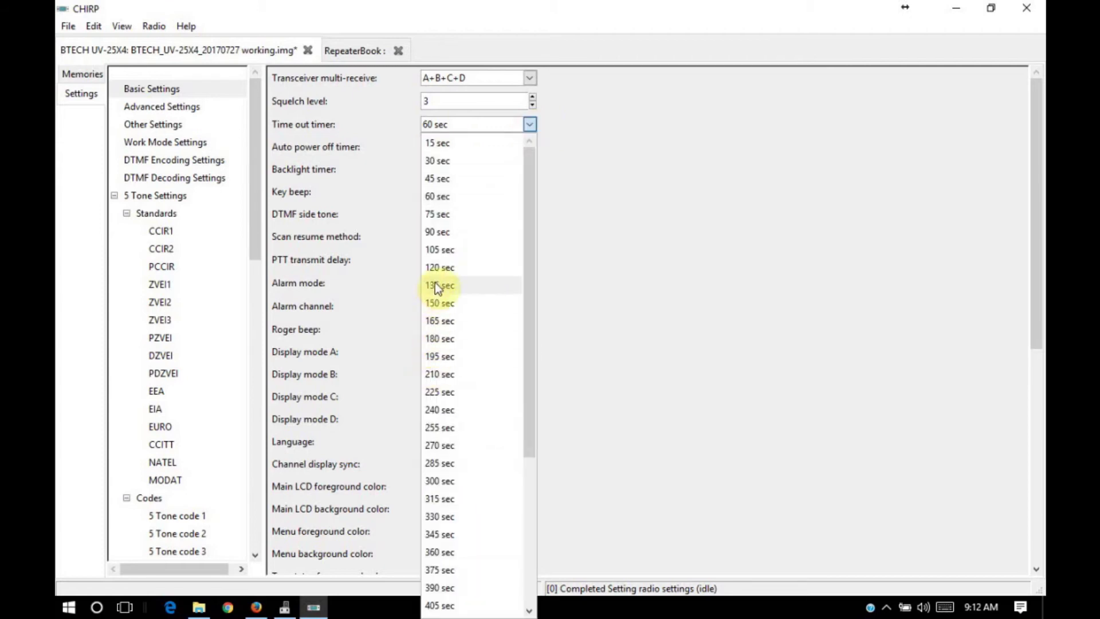
{"action": "left_click", "coordinate": [437, 266]}
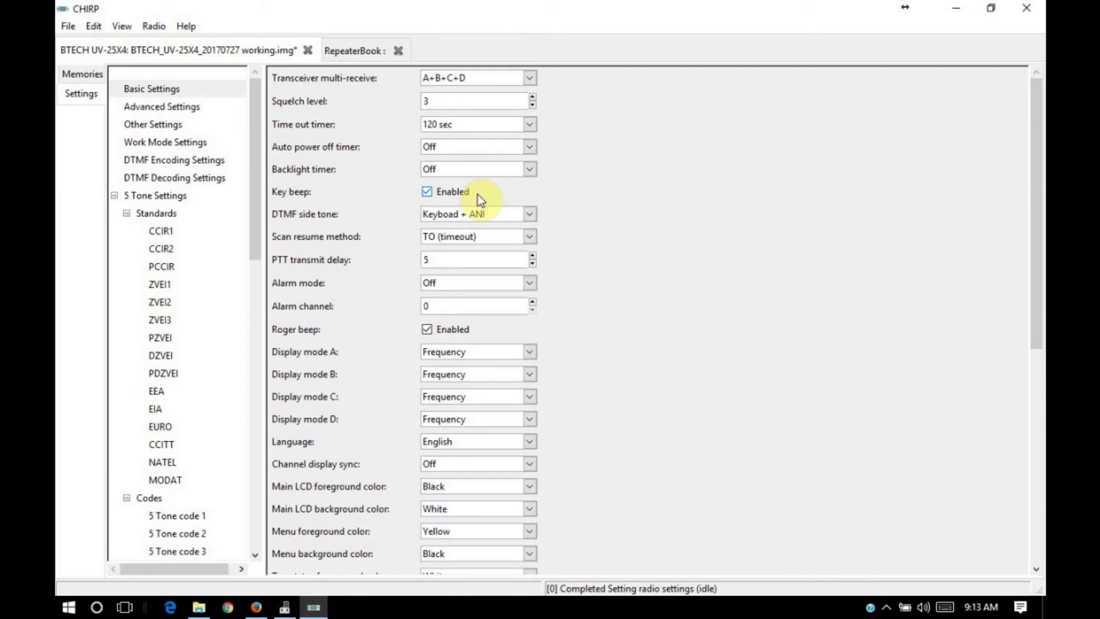
Step: Set the DTMF side tone to Keyboard and disable the roger beep
{"action": "left_click", "coordinate": [530, 215]}
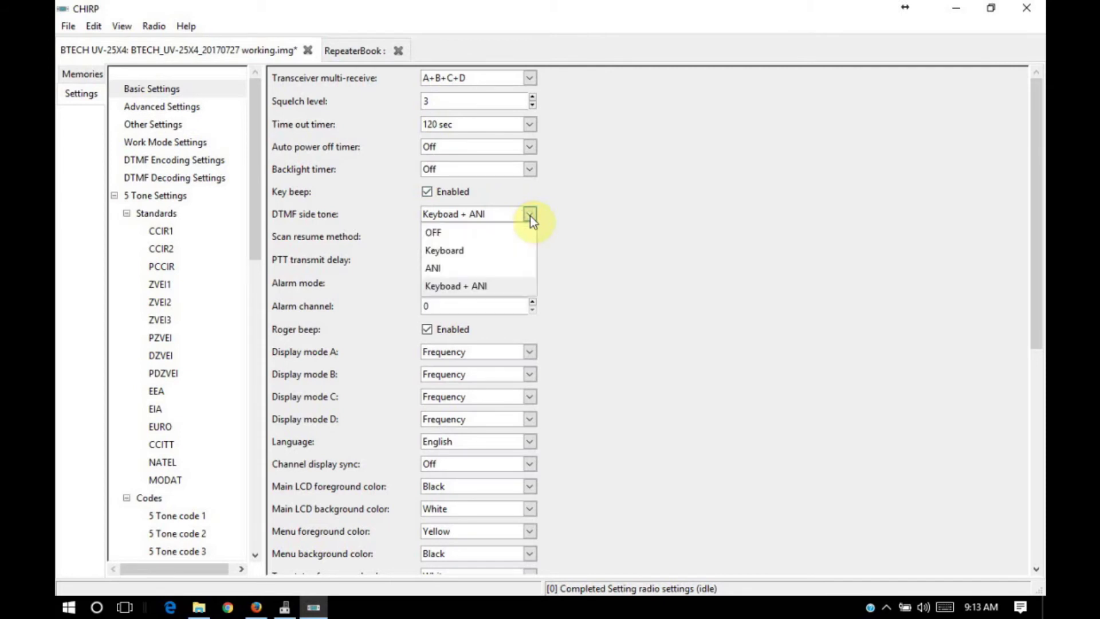
{"action": "left_click", "coordinate": [452, 252]}
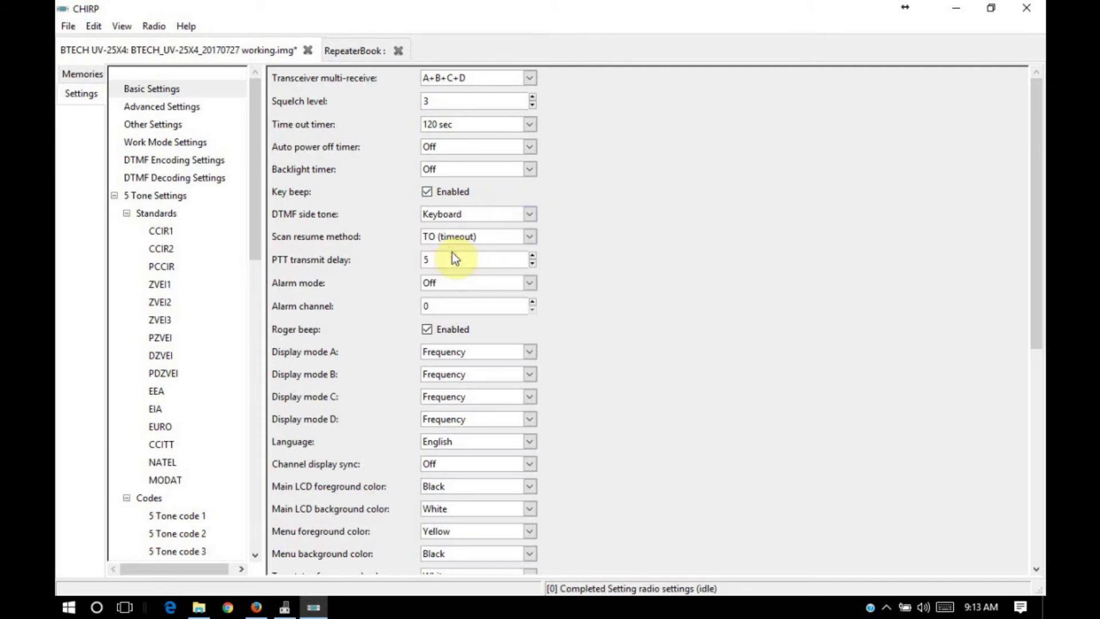
{"action": "left_click", "coordinate": [530, 237]}
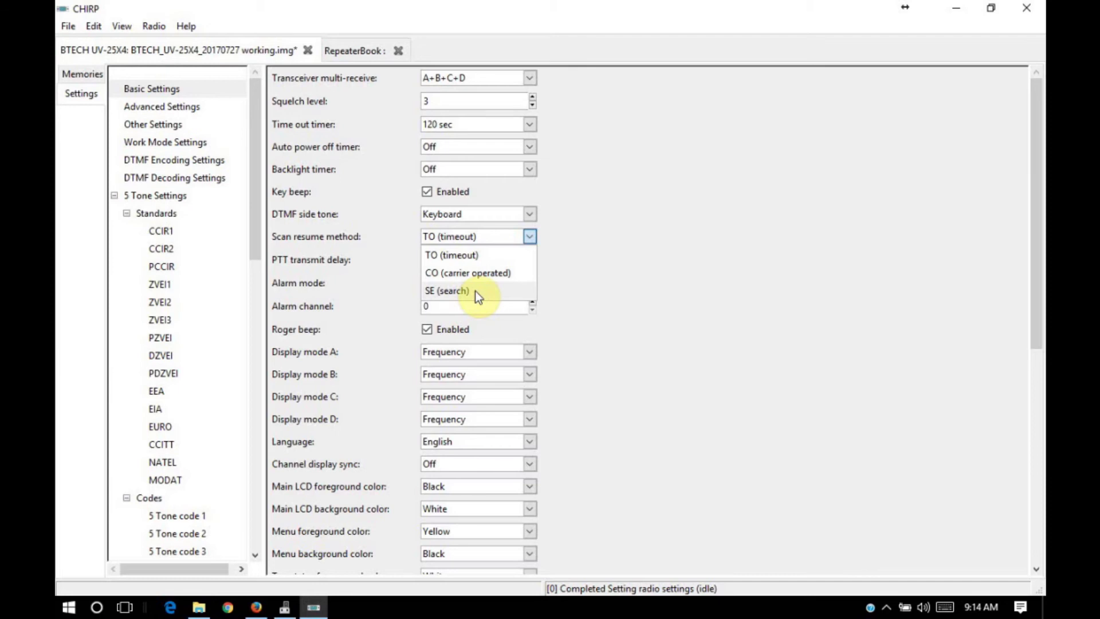
{"action": "left_click", "coordinate": [602, 252]}
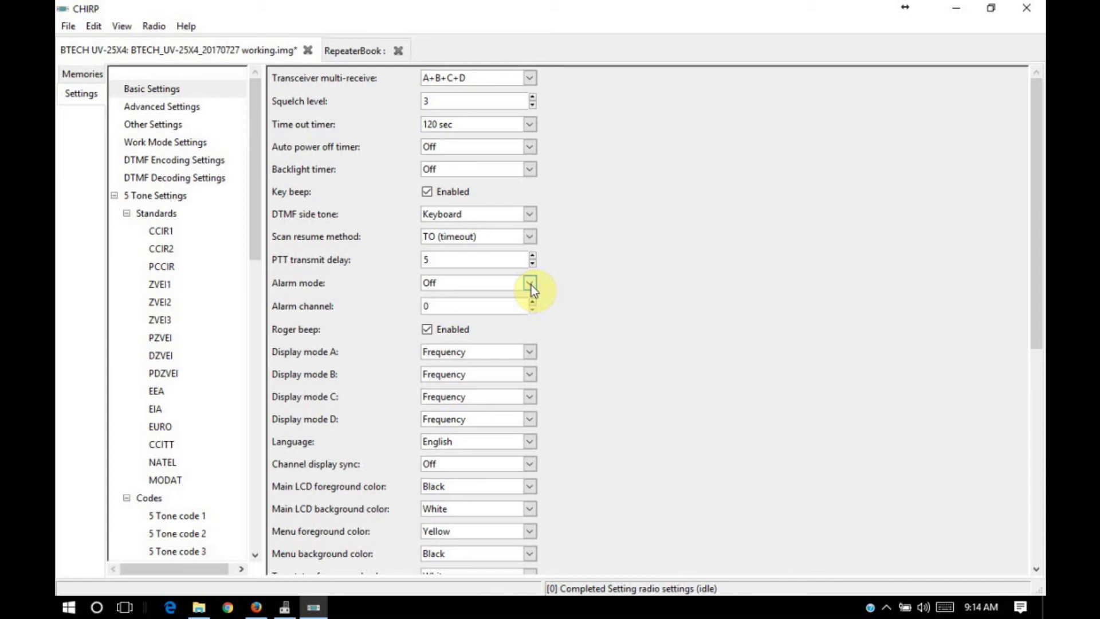
{"action": "left_click", "coordinate": [428, 330]}
Step: Set the channel display sync to AB+CD
{"action": "left_click", "coordinate": [531, 353]}
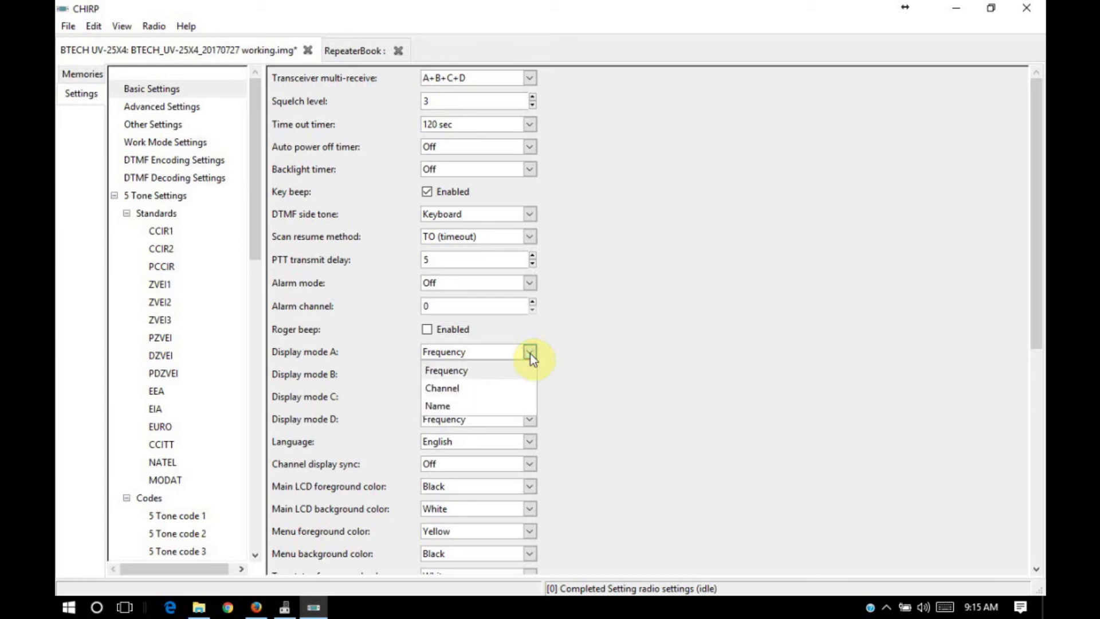
{"action": "left_click", "coordinate": [530, 353]}
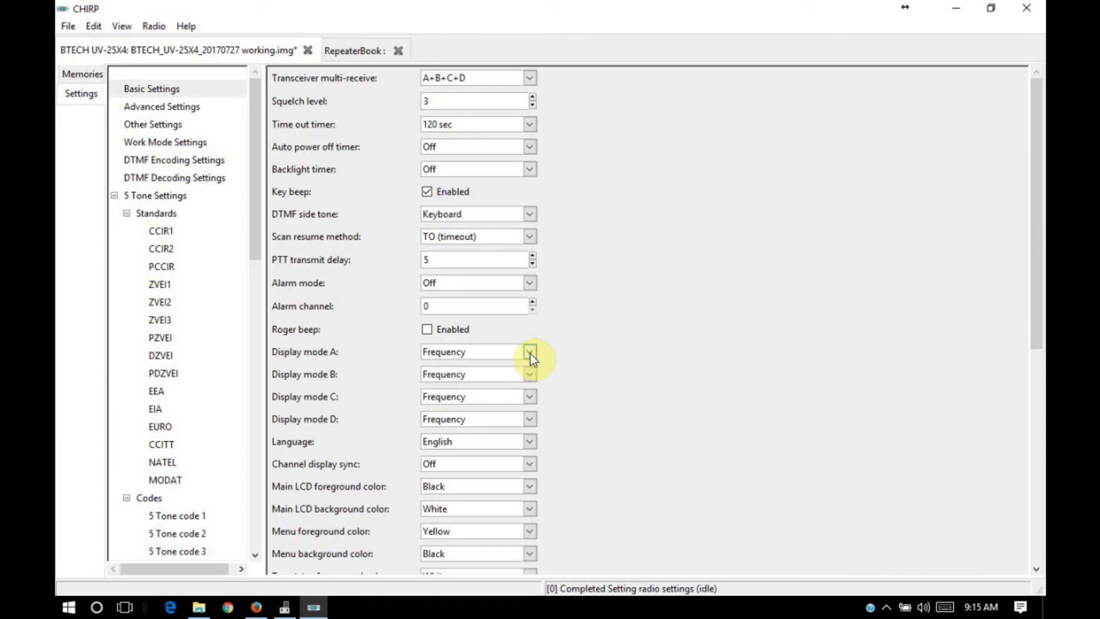
{"action": "left_click", "coordinate": [530, 465]}
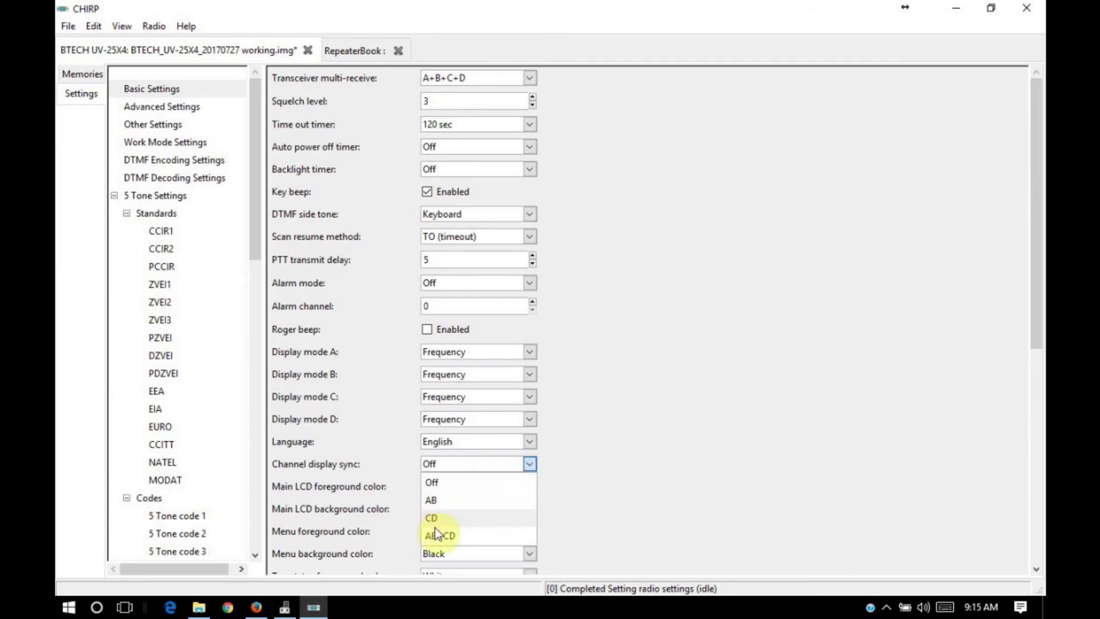
{"action": "left_click", "coordinate": [464, 535]}
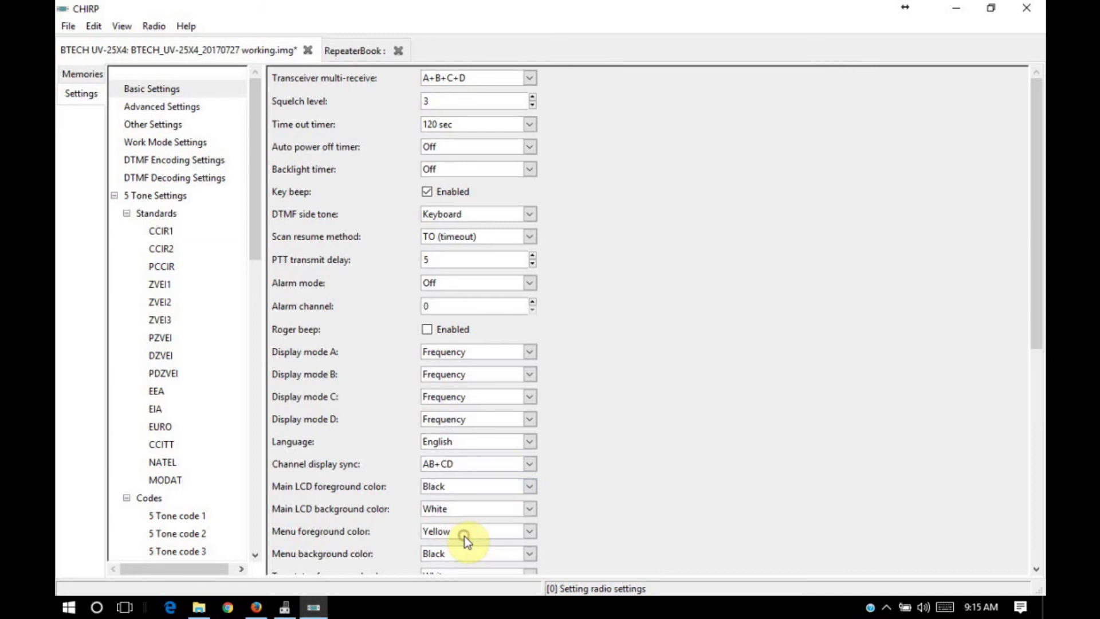
Step: Set display mode A and display mode C to Name
{"action": "left_click", "coordinate": [530, 352]}
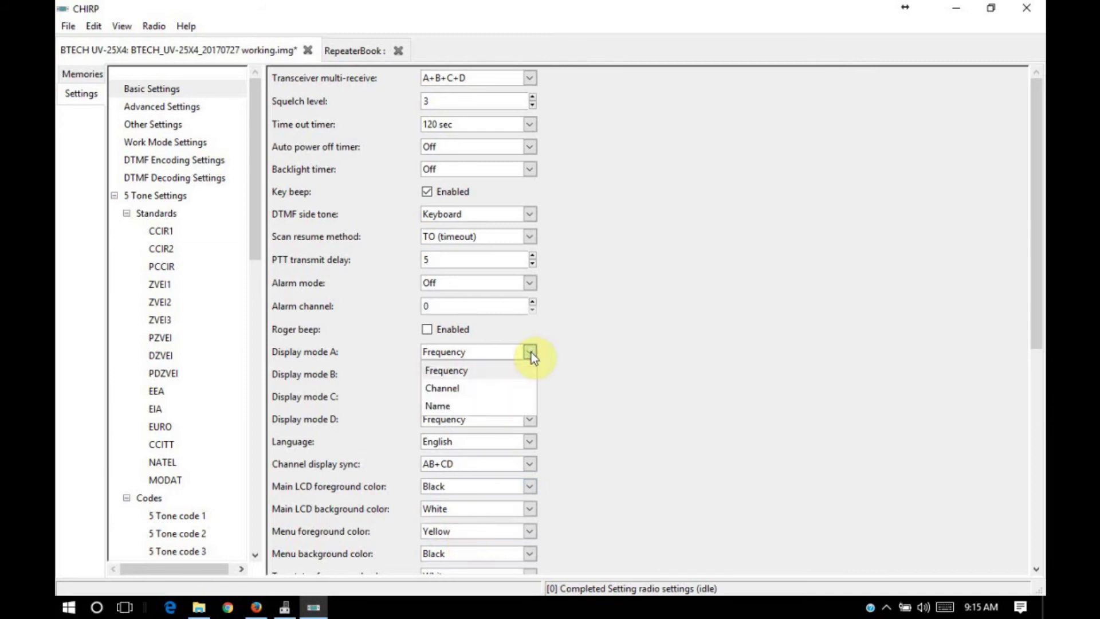
{"action": "left_click", "coordinate": [446, 407]}
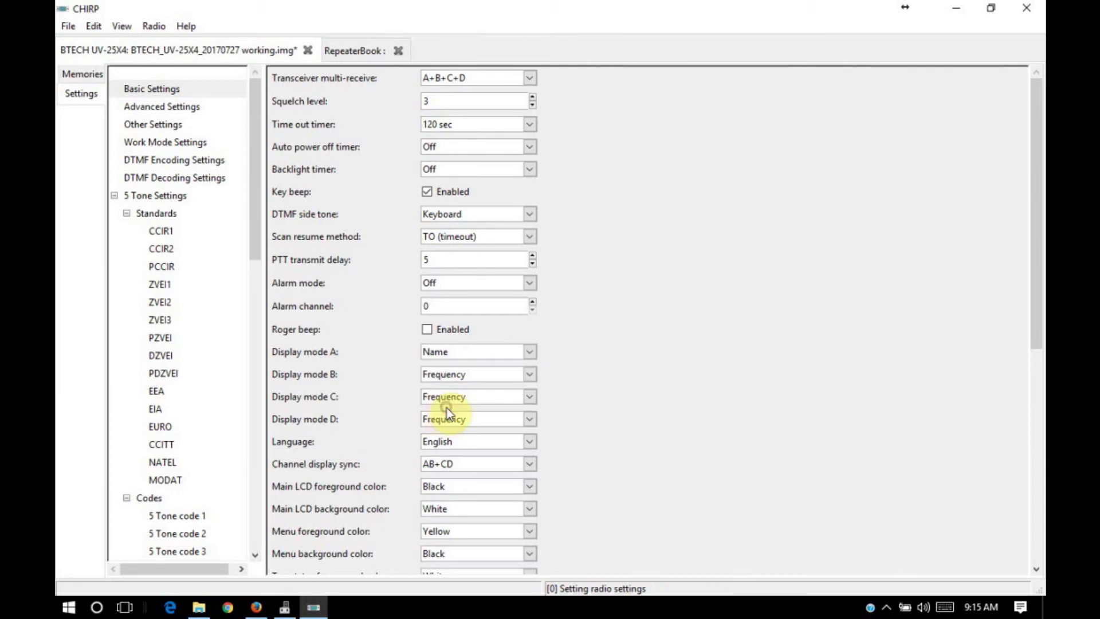
{"action": "left_click", "coordinate": [530, 394]}
{"action": "left_click", "coordinate": [452, 451]}
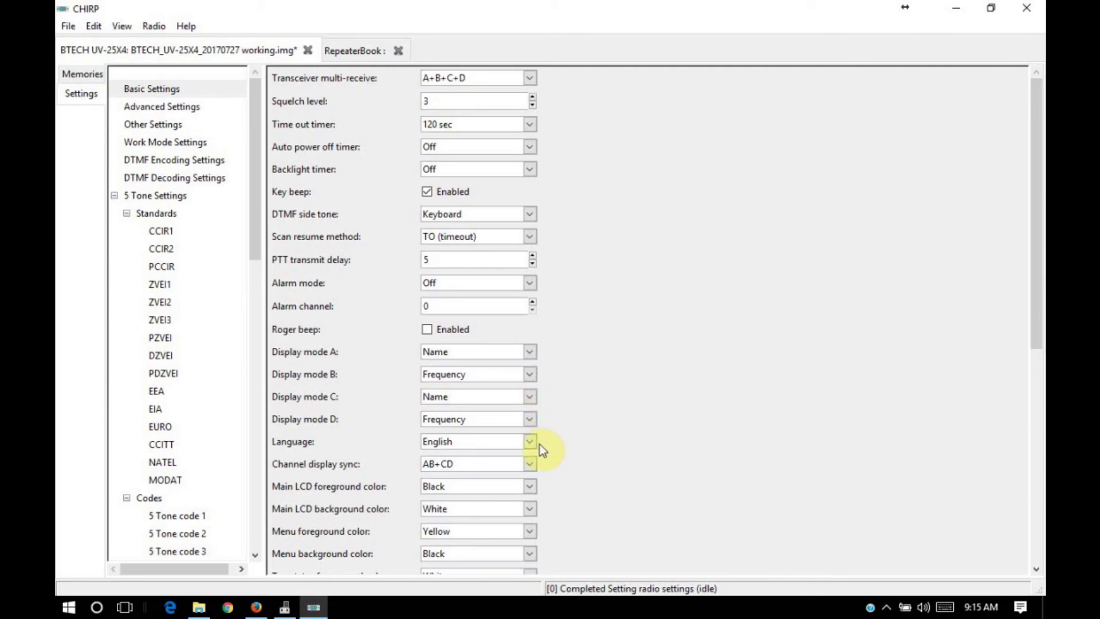
Step: Examine the remaining basic settings, including the choices for transmitting status display, relay signal tone burst and scan mode
{"action": "left_click_drag", "start_coordinate": [1040, 252], "coordinate": [1031, 373]}
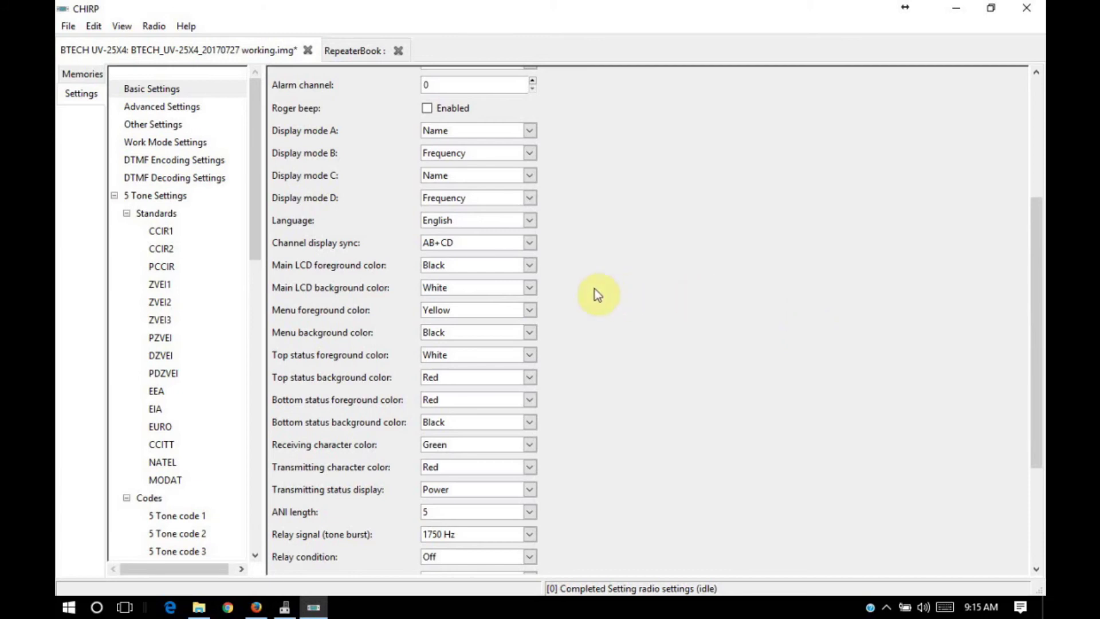
{"action": "left_click", "coordinate": [530, 489]}
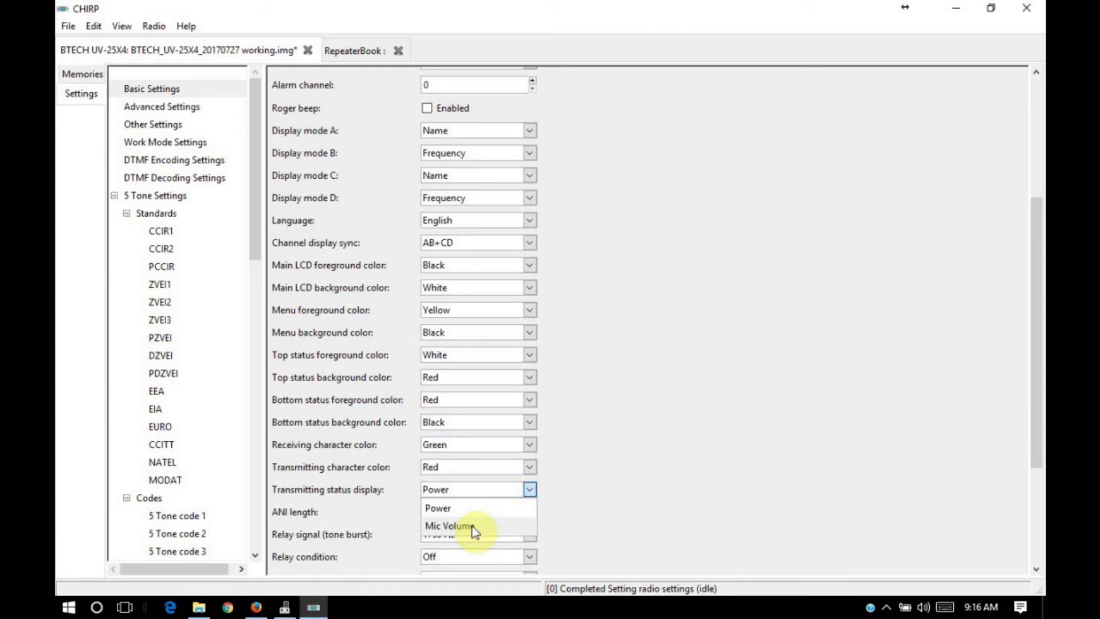
{"action": "left_click", "coordinate": [623, 507]}
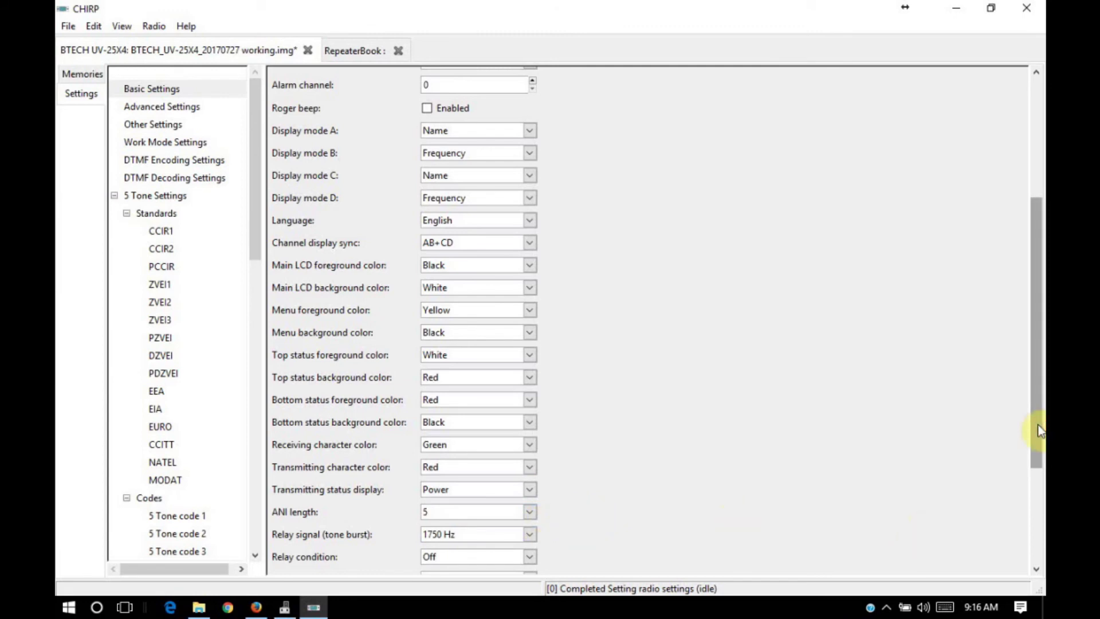
{"action": "left_click_drag", "start_coordinate": [1040, 431], "coordinate": [1033, 539]}
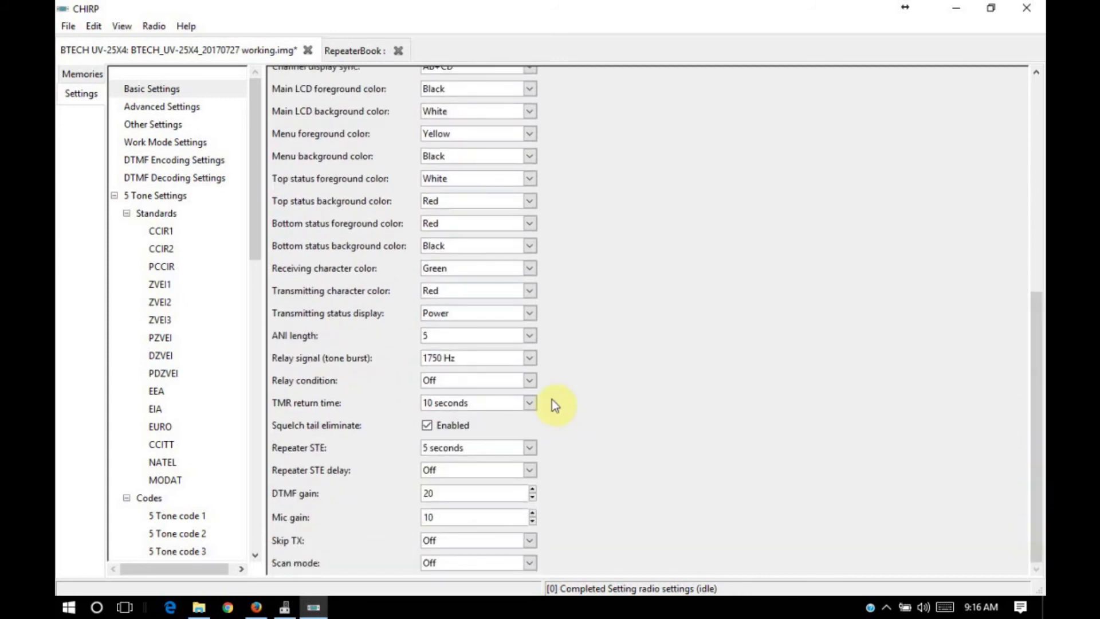
{"action": "left_click", "coordinate": [530, 358]}
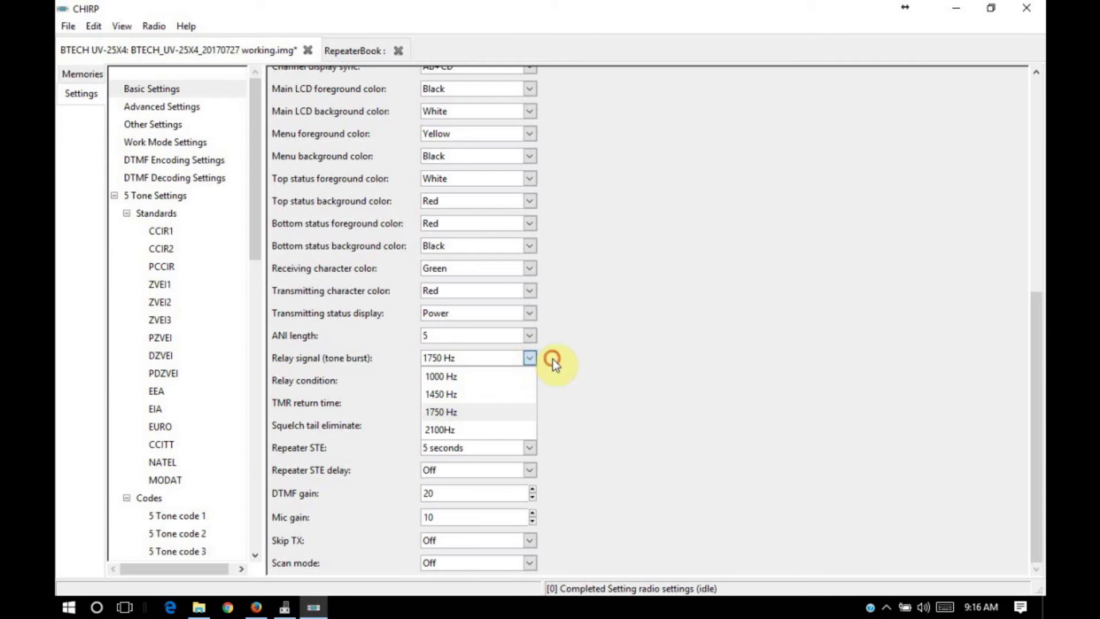
{"action": "left_click", "coordinate": [552, 359]}
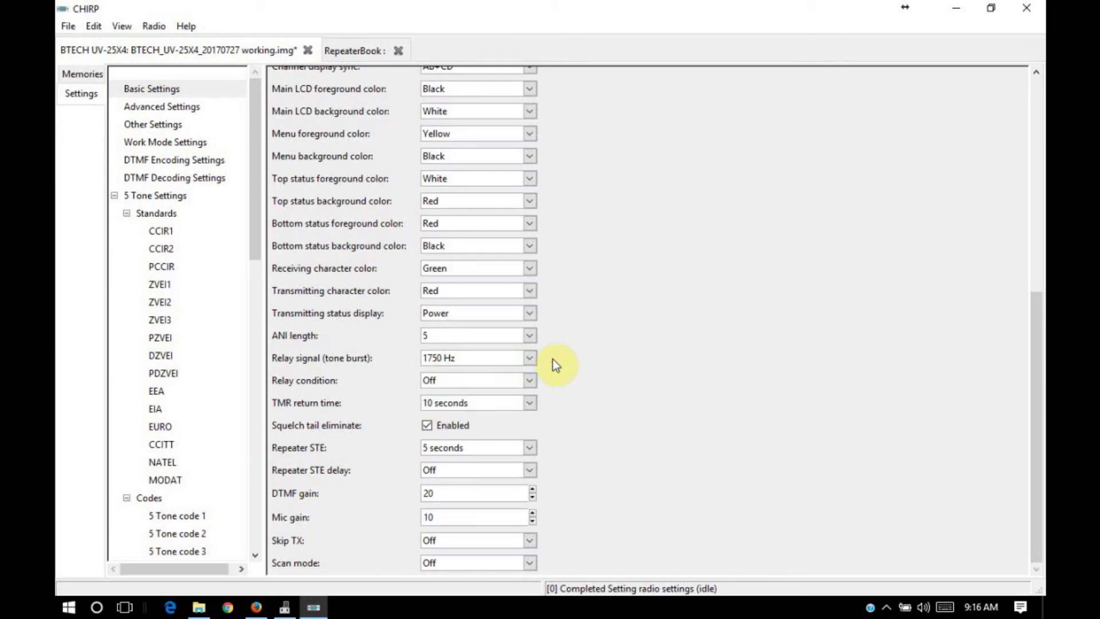
{"action": "left_click", "coordinate": [1039, 453]}
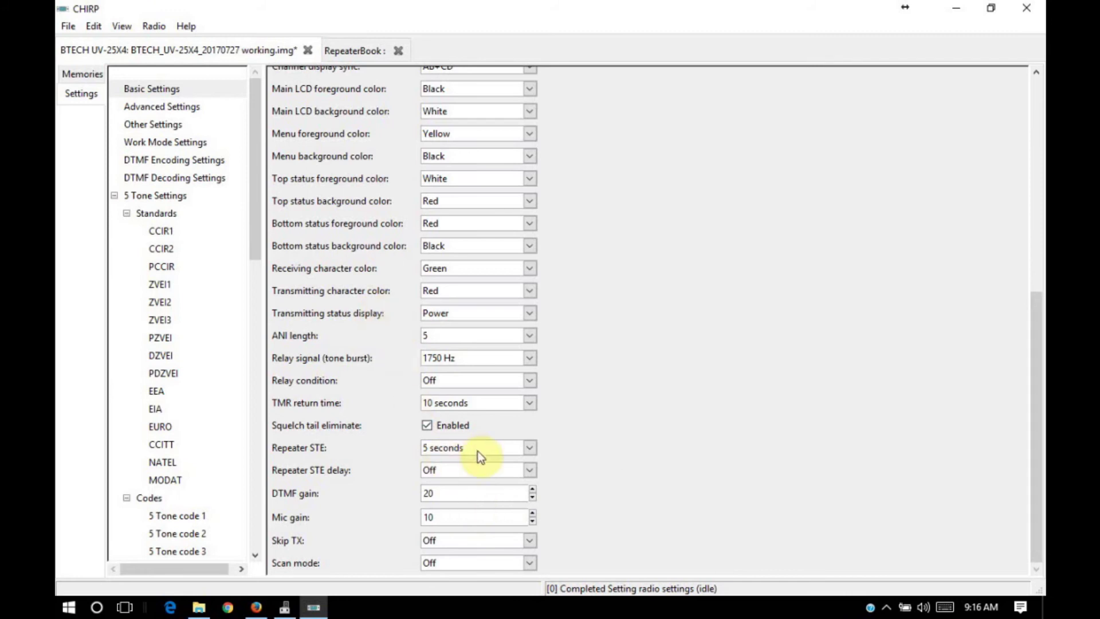
{"action": "left_click", "coordinate": [529, 563]}
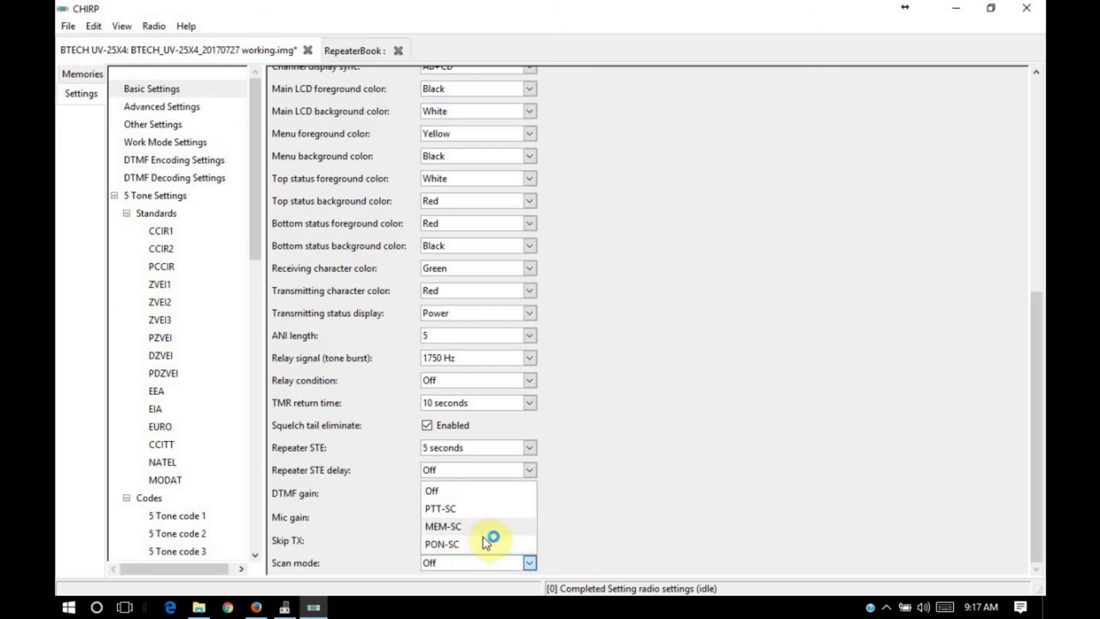
{"action": "left_click", "coordinate": [675, 483]}
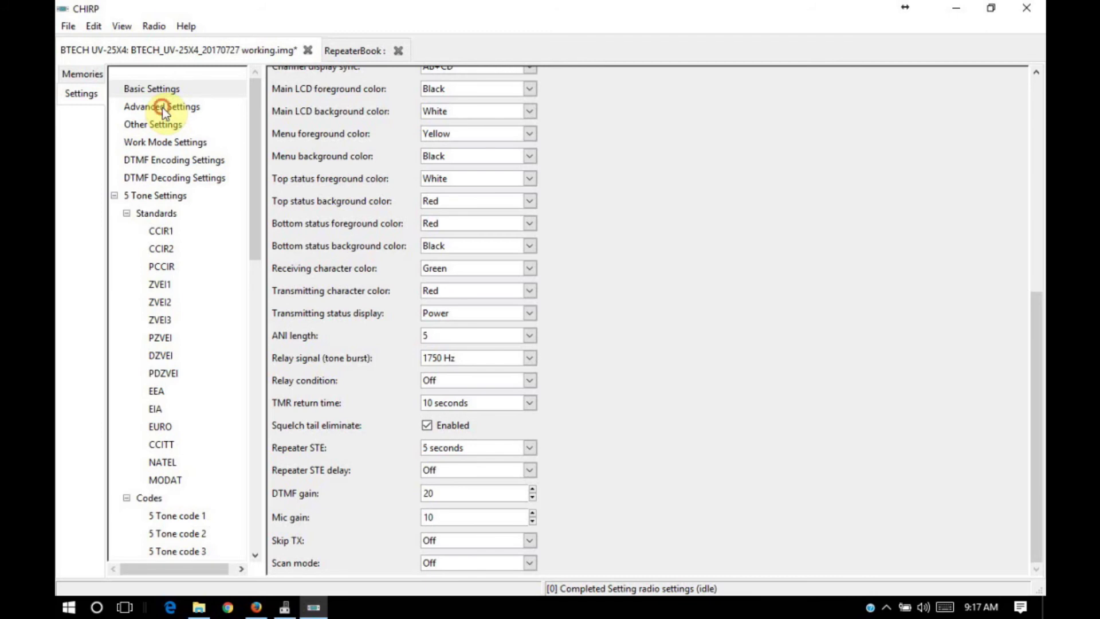
Step: Replace the static message in the advanced settings with the operator's call sign
{"action": "left_click", "coordinate": [163, 108]}
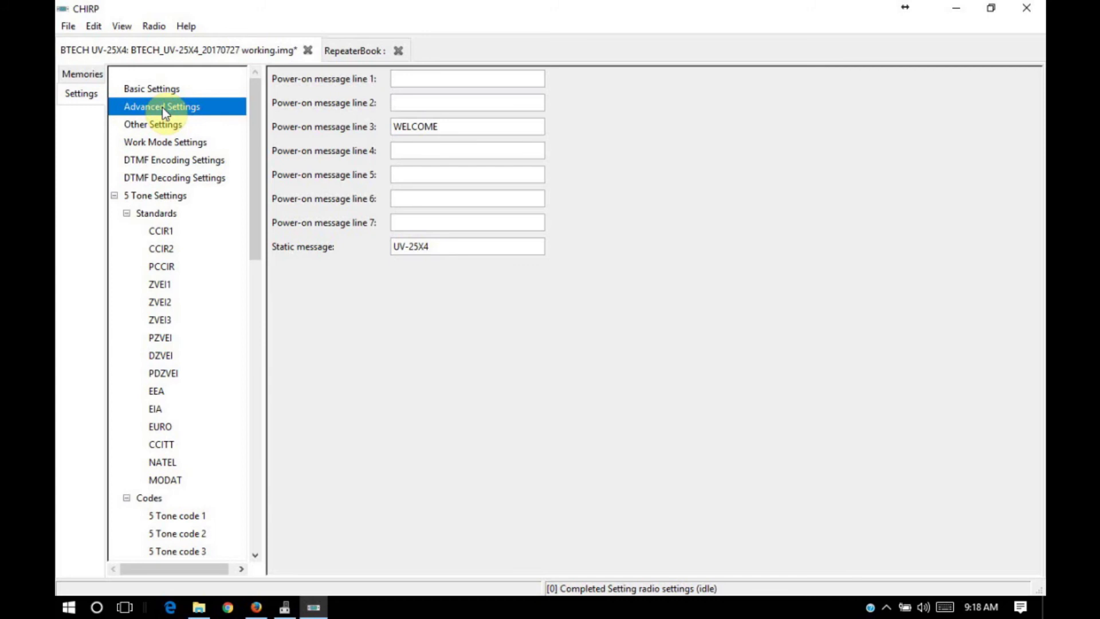
{"action": "left_click", "coordinate": [447, 248]}
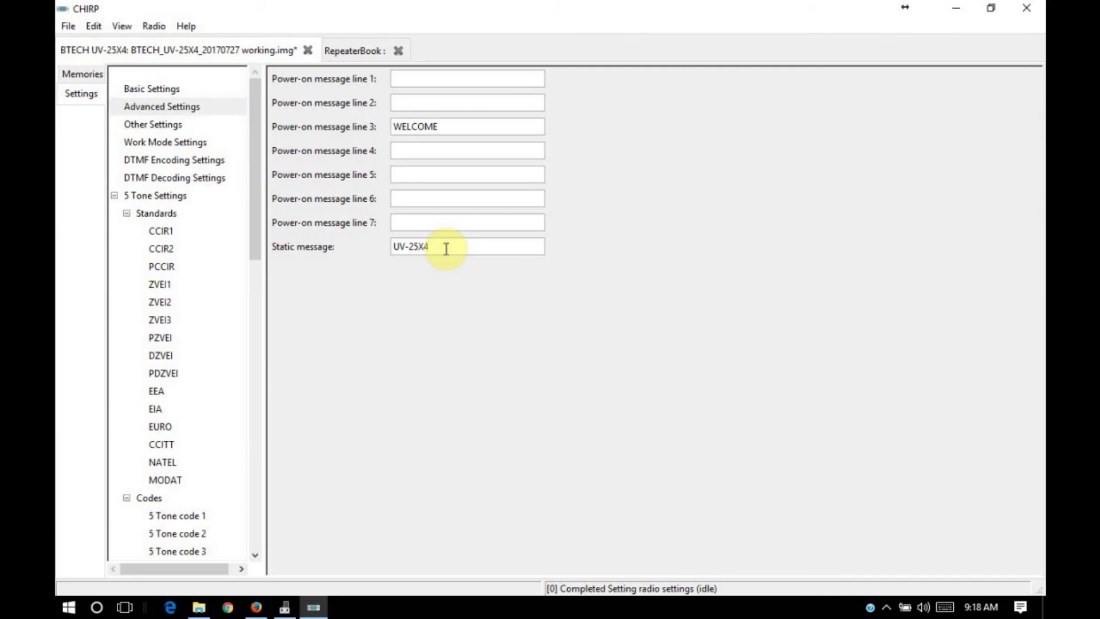
{"action": "key", "text": "BackSpace"}
{"action": "key", "text": "BackSpace"}
{"action": "key", "text": "BackSpace"}
{"action": "key", "text": "BackSpace"}
{"action": "key", "text": "BackSpace"}
{"action": "key", "text": "BackSpace"}
{"action": "key", "text": "BackSpace"}
{"action": "type", "text": "KD5TKR"}
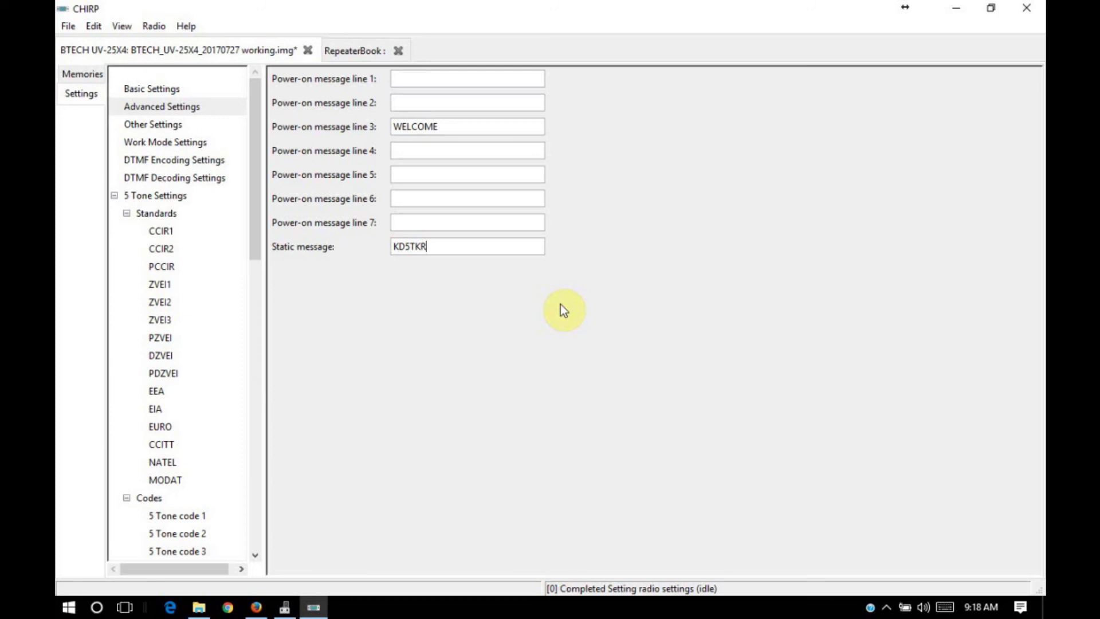
Step: Review the other, work mode, DTMF encoding, DTMF decoding and 5 Tone settings, and look through the tone code list
{"action": "left_click", "coordinate": [149, 126]}
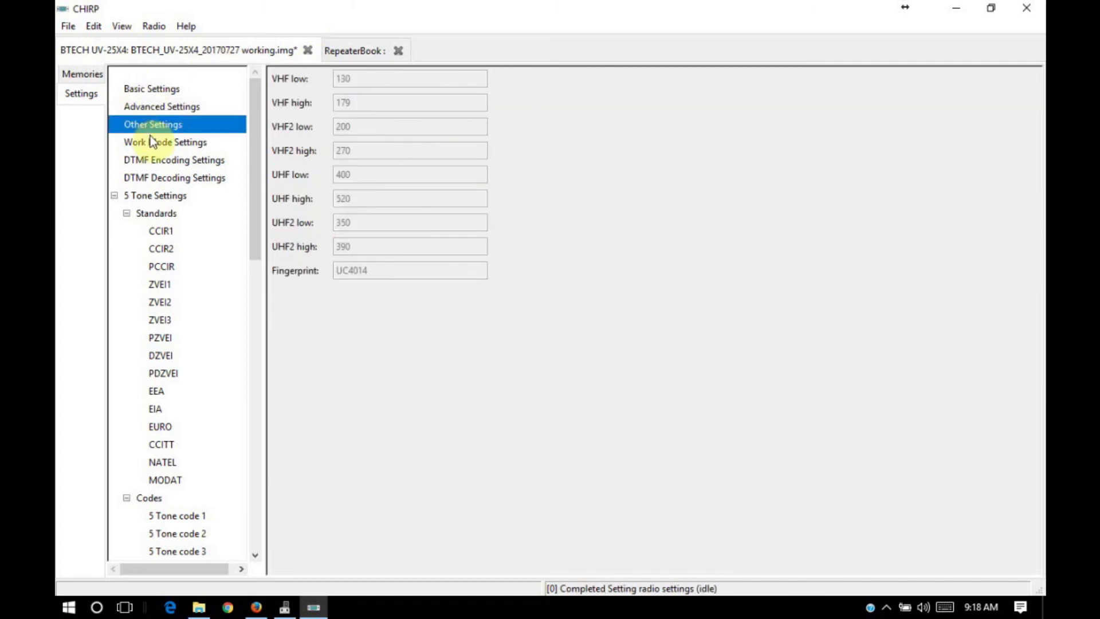
{"action": "left_click", "coordinate": [154, 138]}
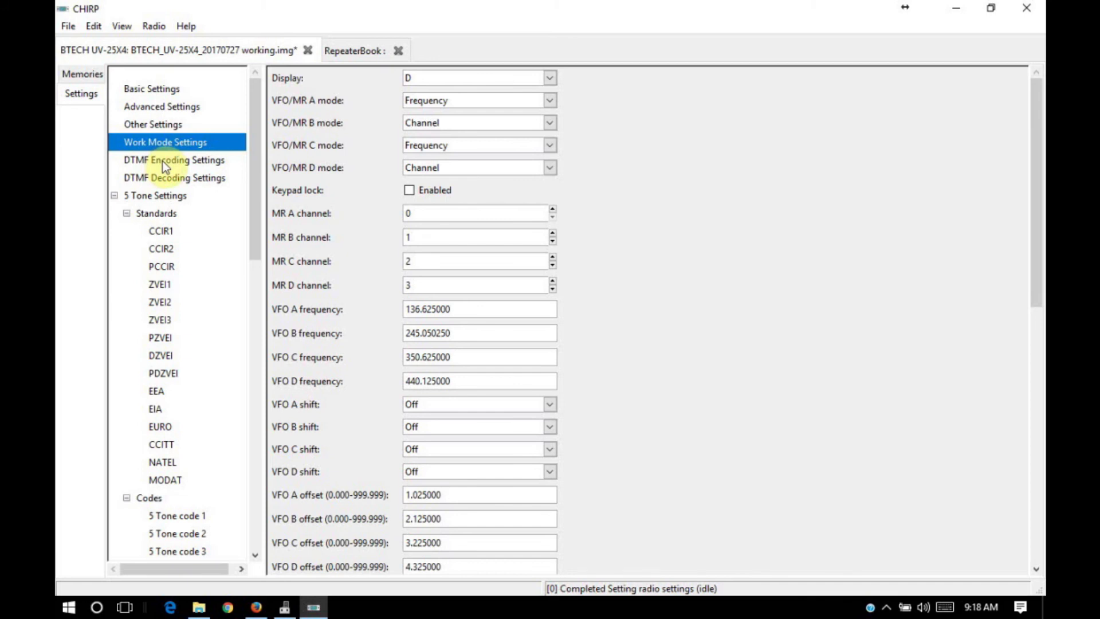
{"action": "left_click", "coordinate": [162, 161]}
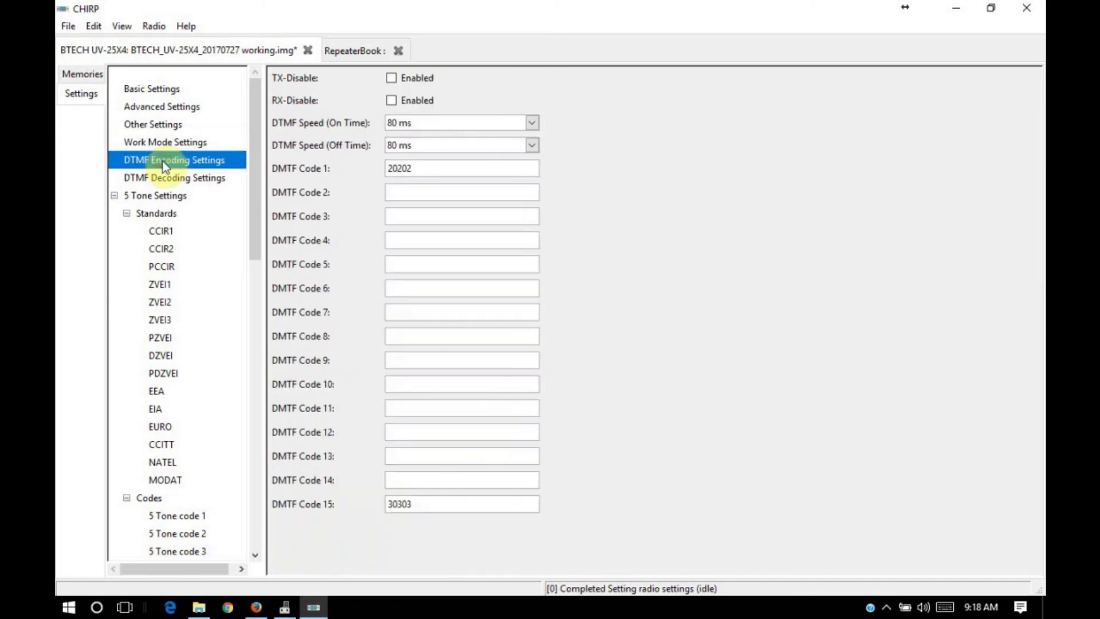
{"action": "left_click", "coordinate": [170, 180]}
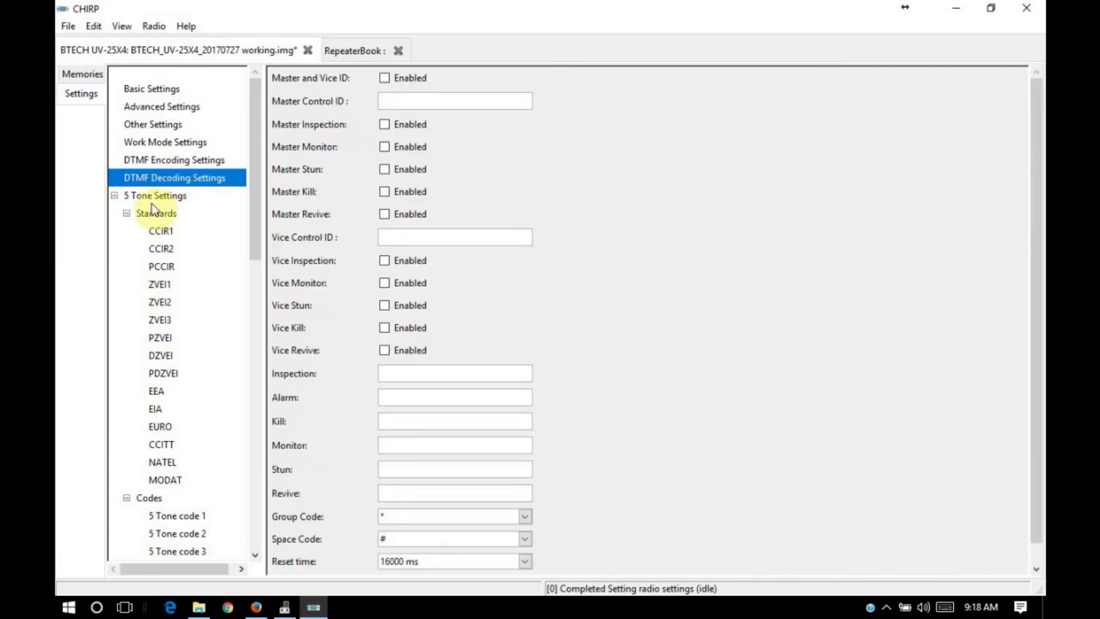
{"action": "left_click", "coordinate": [151, 209]}
{"action": "left_click", "coordinate": [150, 198]}
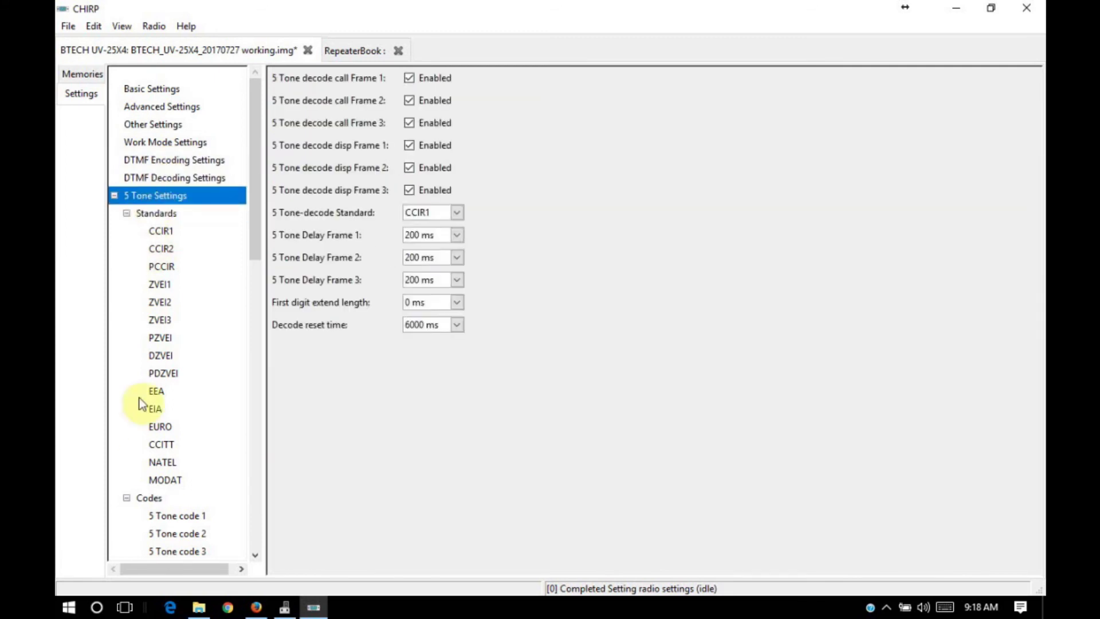
{"action": "left_click", "coordinate": [145, 499]}
{"action": "left_click", "coordinate": [258, 525]}
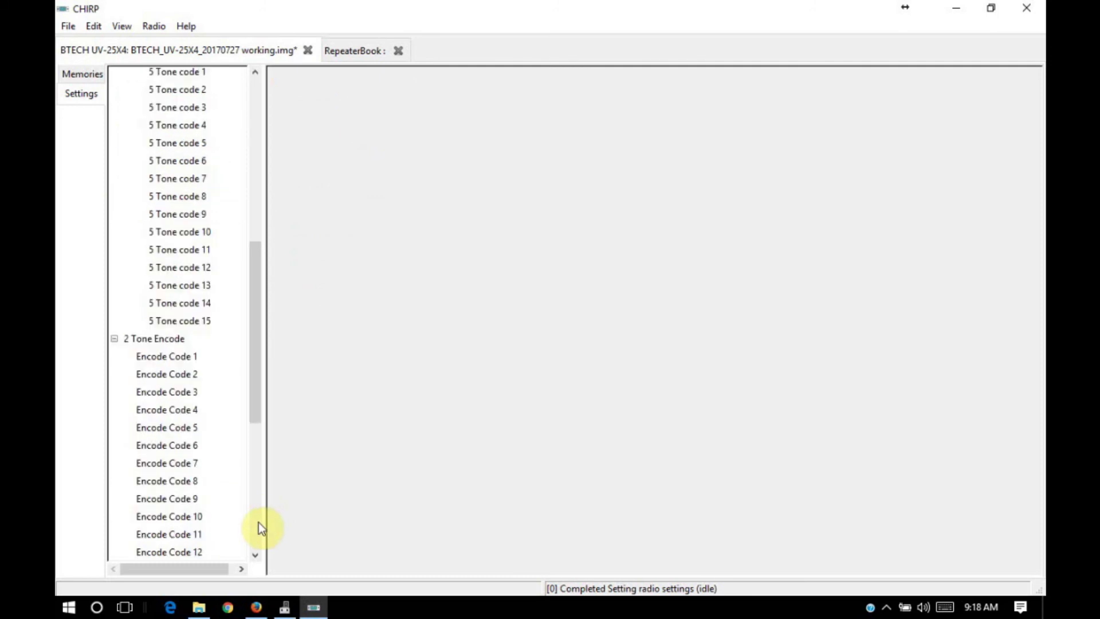
{"action": "left_click", "coordinate": [259, 526]}
{"action": "left_click_drag", "start_coordinate": [259, 521], "coordinate": [277, 214]}
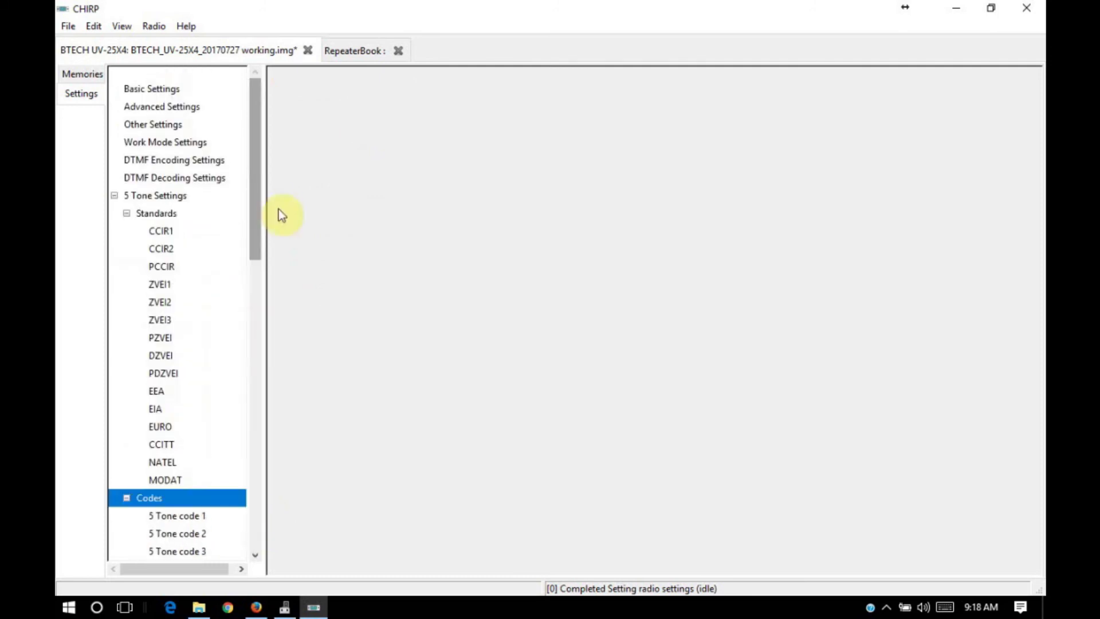
Step: Return to the channel memories, save the working image and close the RepeaterBook results
{"action": "left_click", "coordinate": [82, 74]}
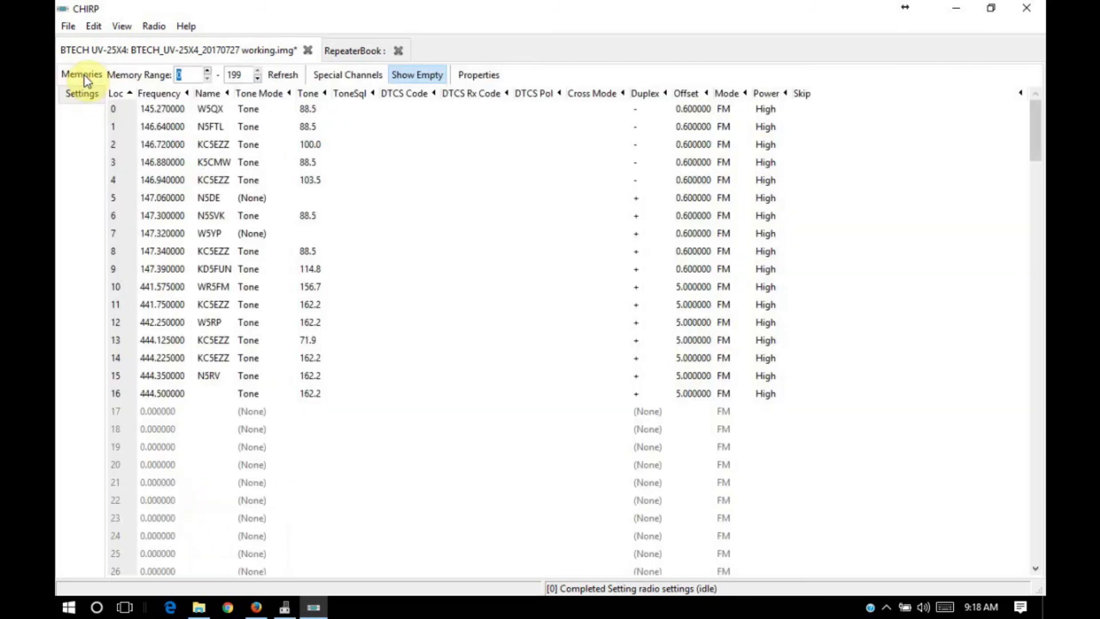
{"action": "left_click", "coordinate": [68, 26]}
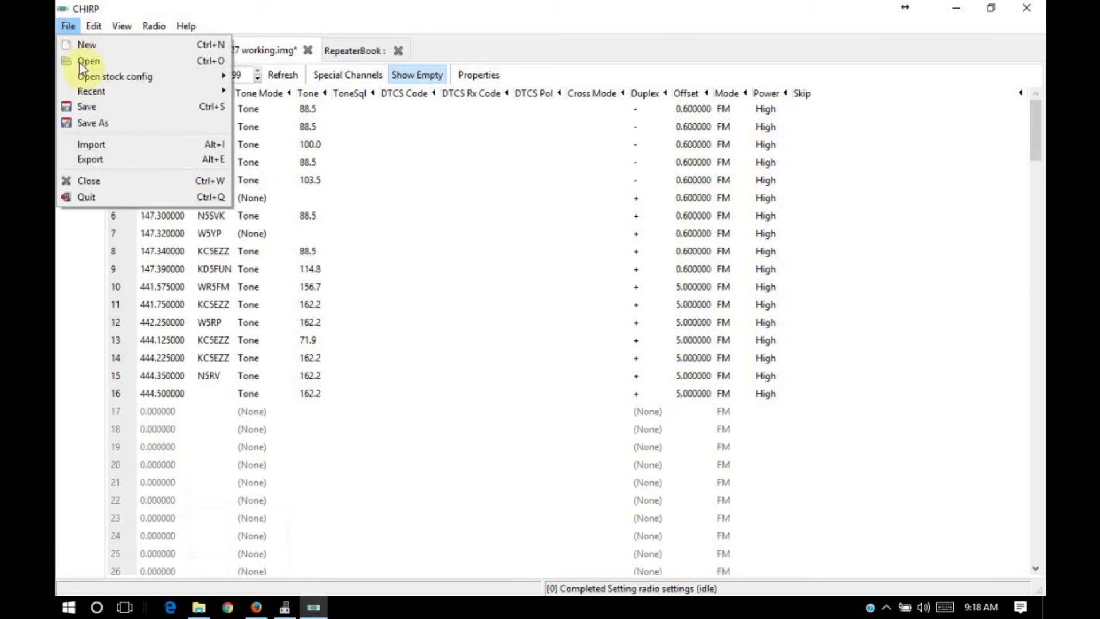
{"action": "left_click", "coordinate": [90, 108]}
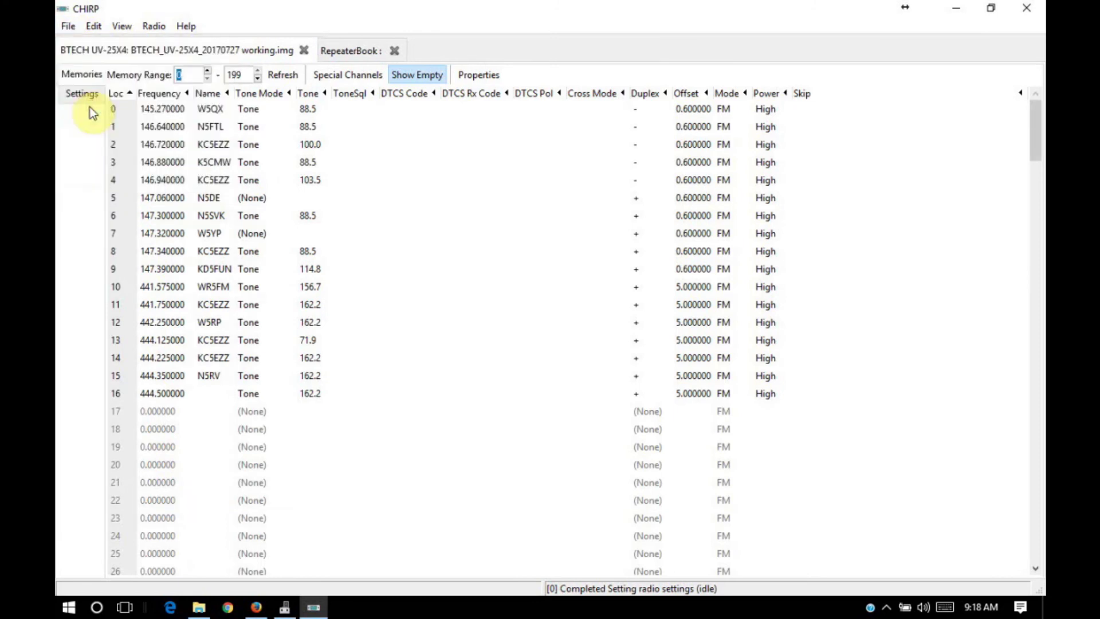
{"action": "left_click", "coordinate": [395, 51]}
Step: Open the radio image BTECH_UV-25X4_20170727.img from the Documents folder
{"action": "left_click", "coordinate": [69, 26]}
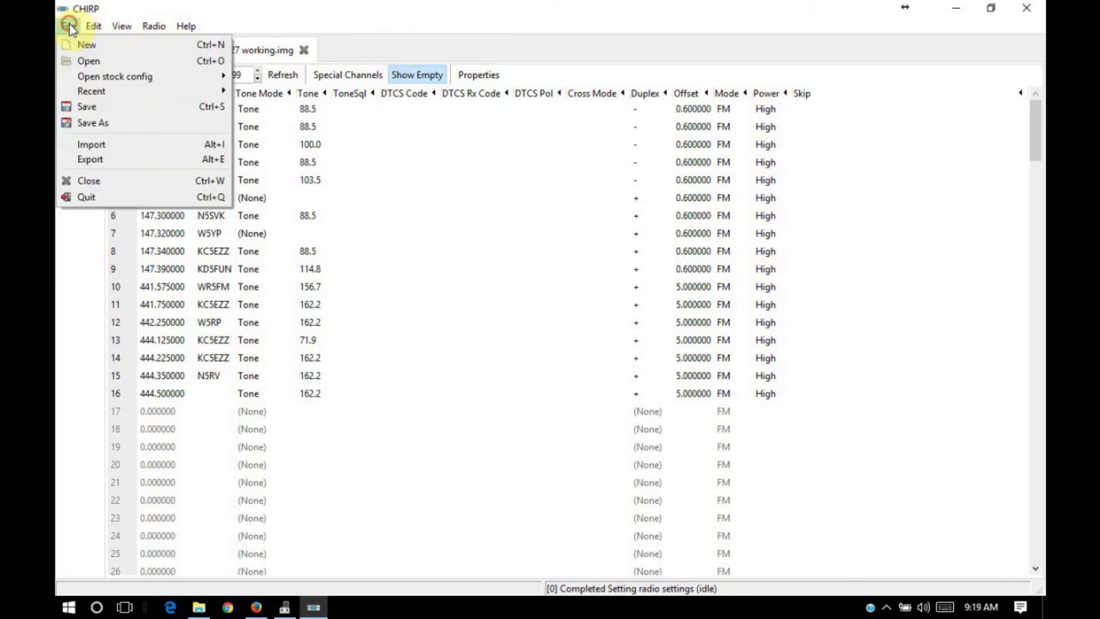
{"action": "left_click", "coordinate": [80, 60]}
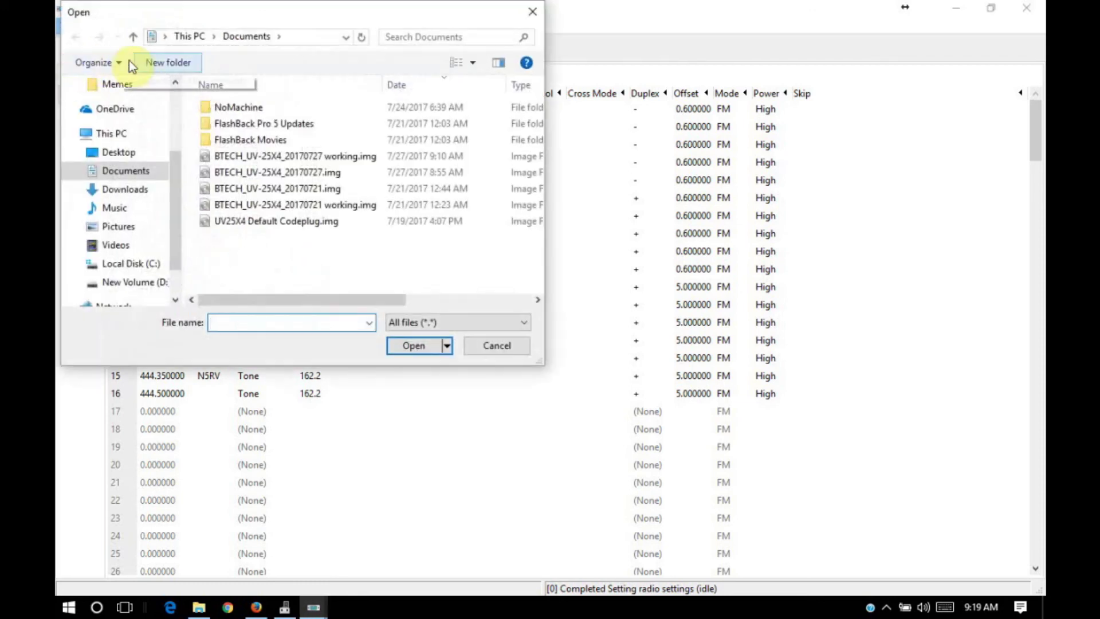
{"action": "left_click", "coordinate": [279, 193]}
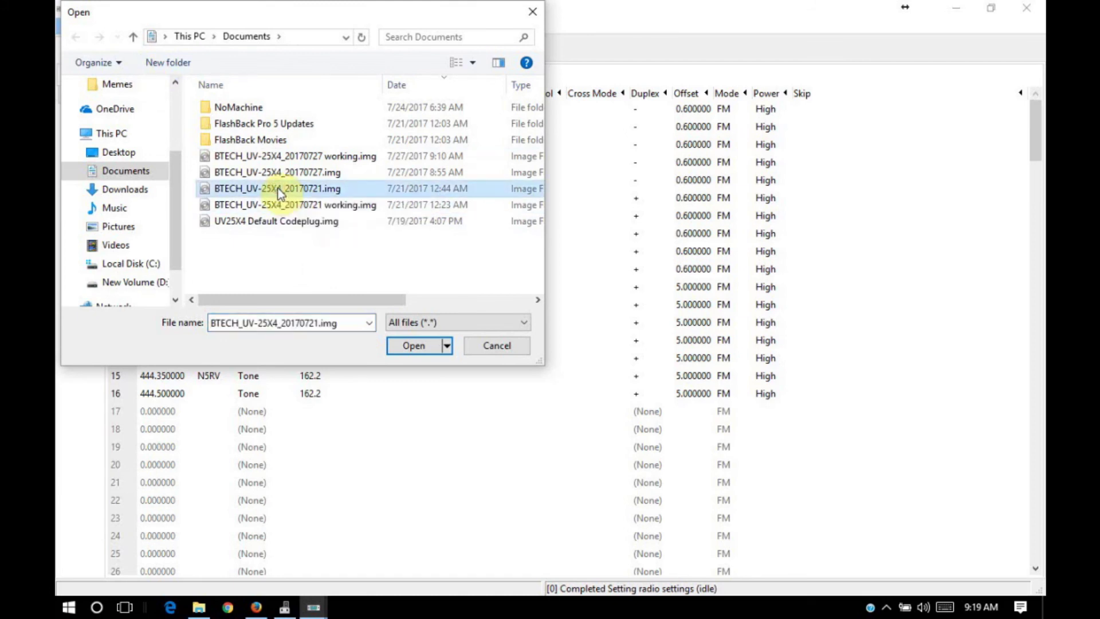
{"action": "left_click", "coordinate": [274, 171]}
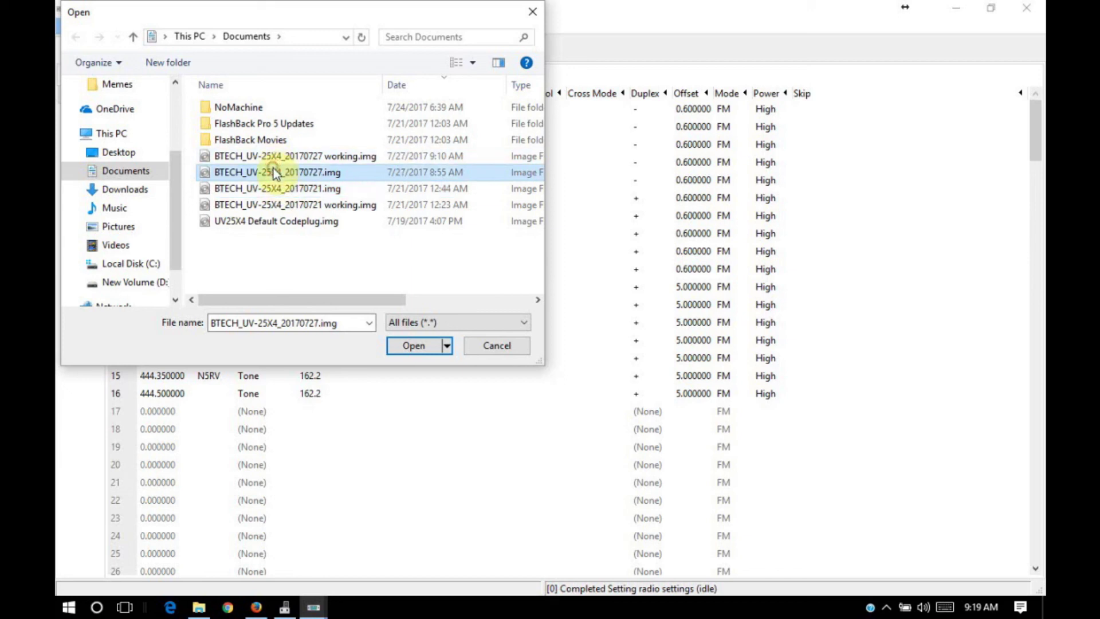
{"action": "left_click", "coordinate": [415, 346]}
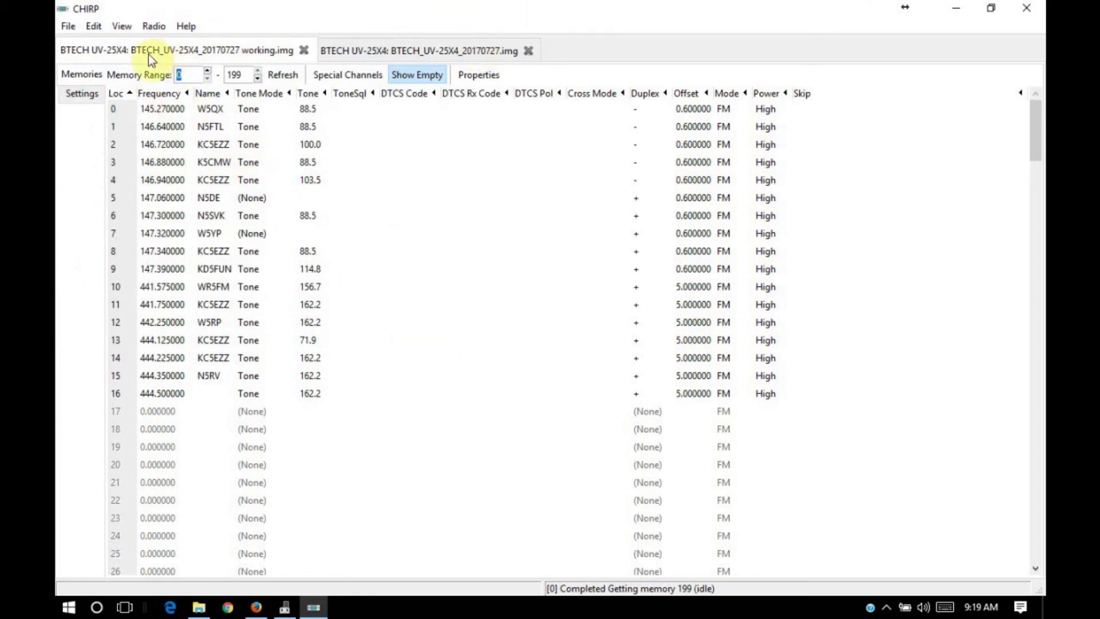
Step: View the channel list of BTECH_UV-25X4_20170727.img and close the image BTECH_UV-25X4_20170727 working.img
{"action": "left_click", "coordinate": [394, 55]}
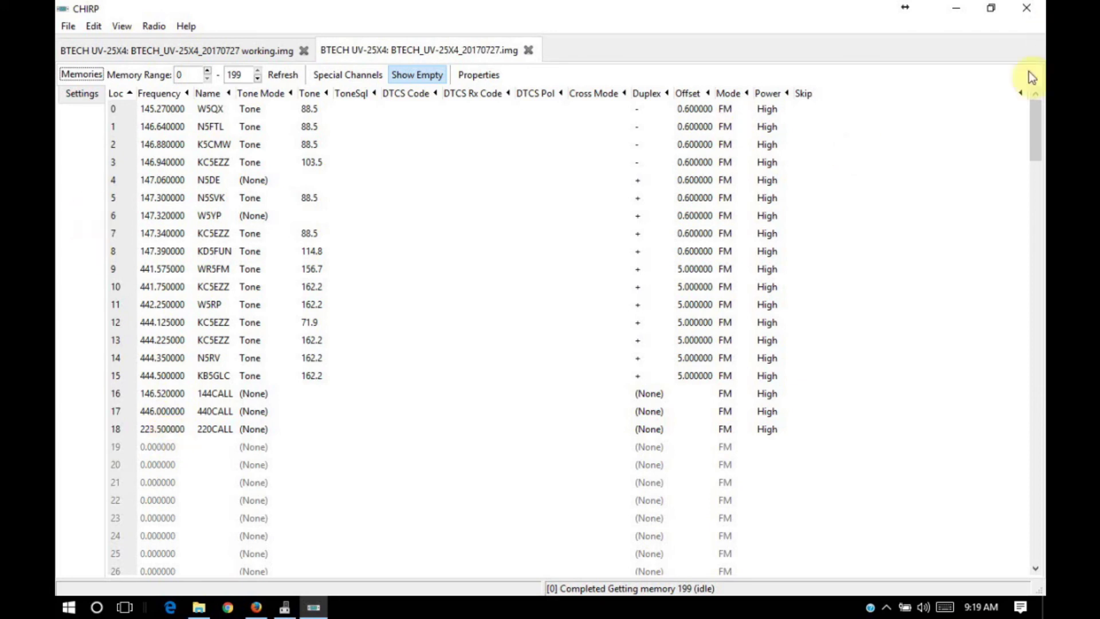
{"action": "mouse_move", "coordinate": [1033, 111]}
{"action": "left_mouse_down"}
{"action": "mouse_move", "coordinate": [1040, 531]}
{"action": "mouse_move", "coordinate": [1032, 99]}
{"action": "left_mouse_up"}
{"action": "left_click", "coordinate": [301, 55]}
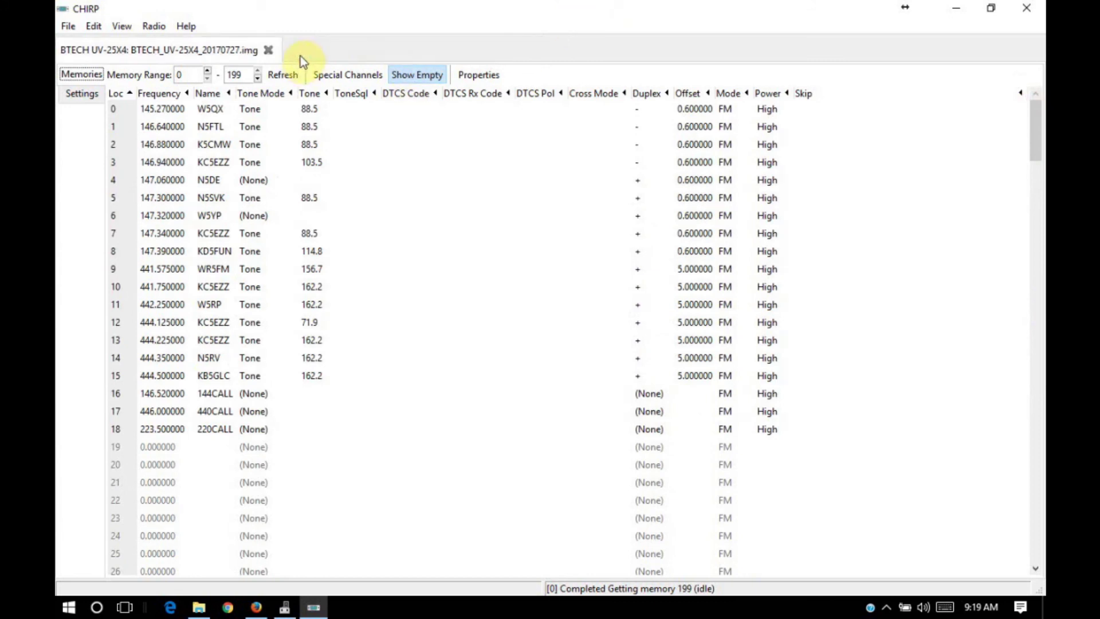
Step: Upload the opened image to the BTECH UV-25X4 through port COM4, accepting the upload instructions
{"action": "left_click", "coordinate": [155, 27]}
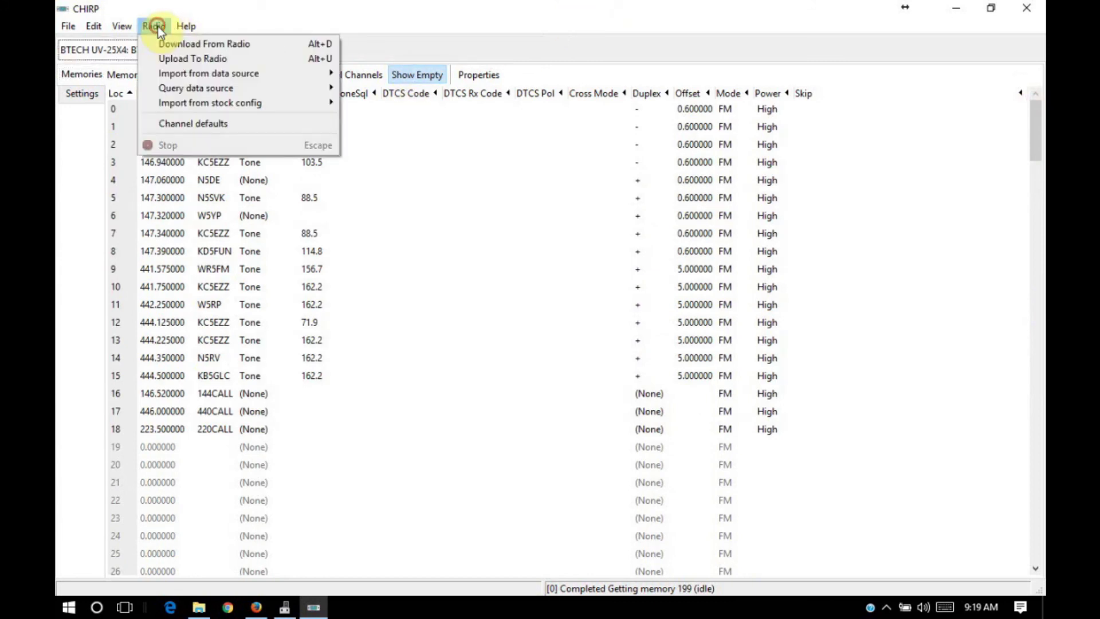
{"action": "left_click", "coordinate": [167, 60]}
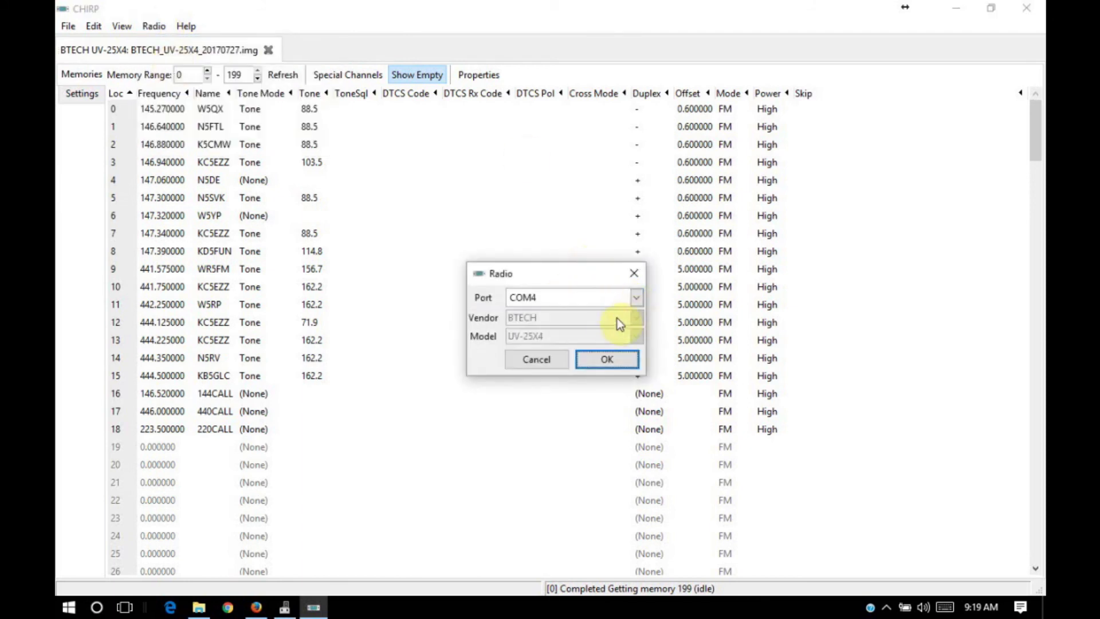
{"action": "left_click", "coordinate": [597, 360]}
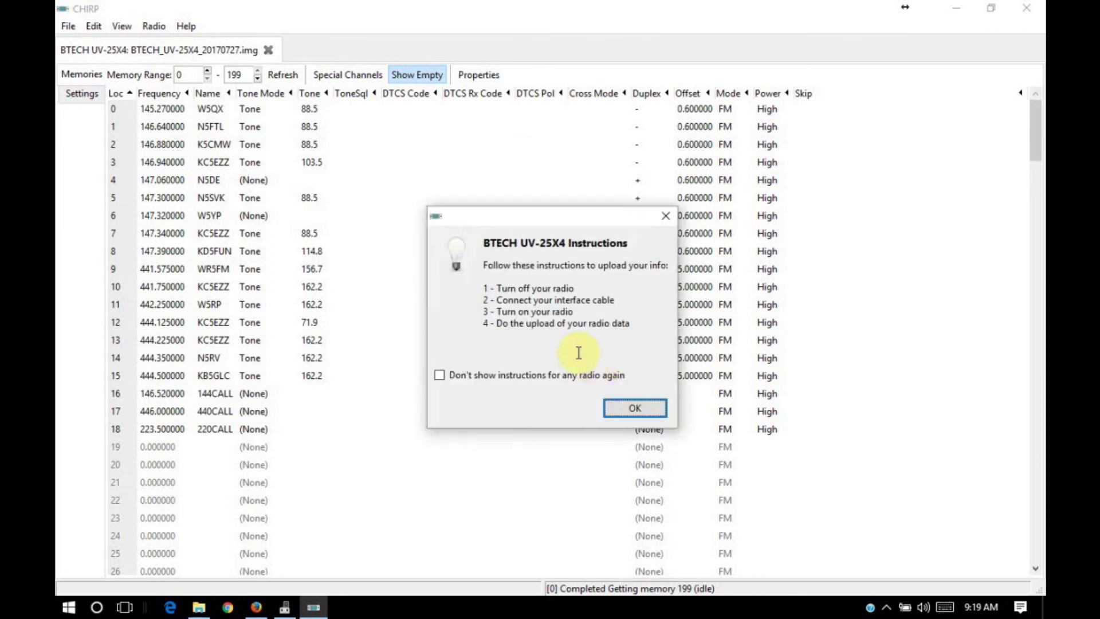
{"action": "left_click", "coordinate": [634, 408]}
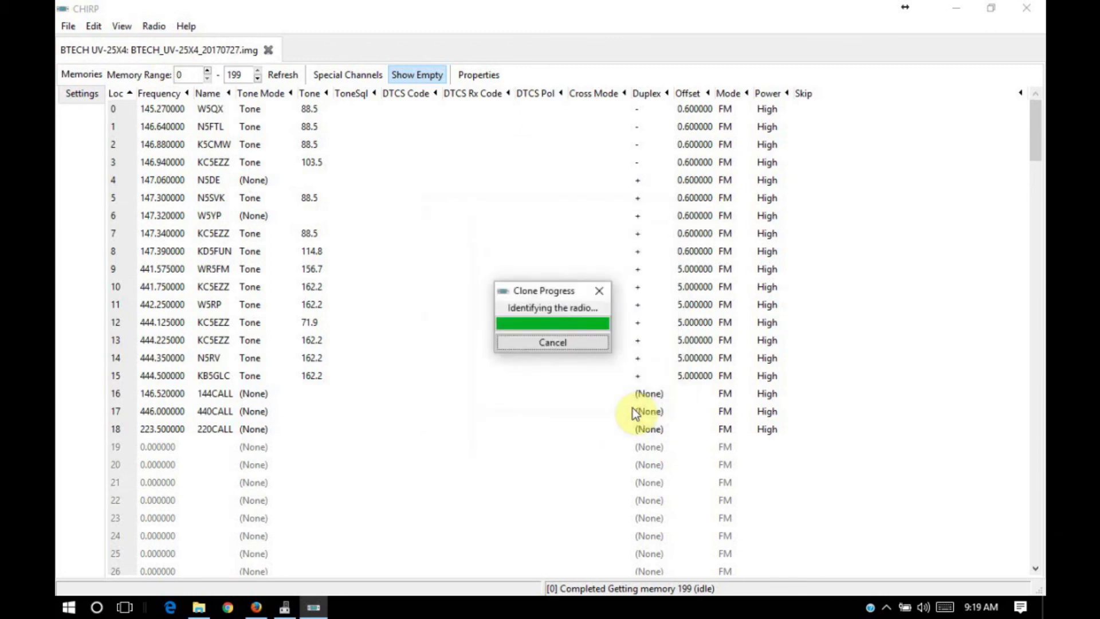